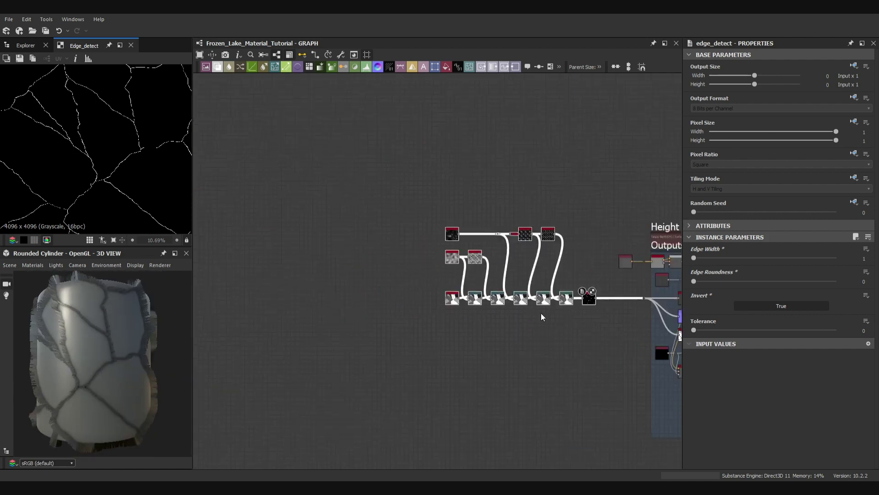
Set the Bevel node after the inverted edge mask to Distance -0.0025 and Smoothing 0.25
{"action": "scroll", "coordinate": [458, 323], "scroll_direction": "up", "scroll_amount": 3}
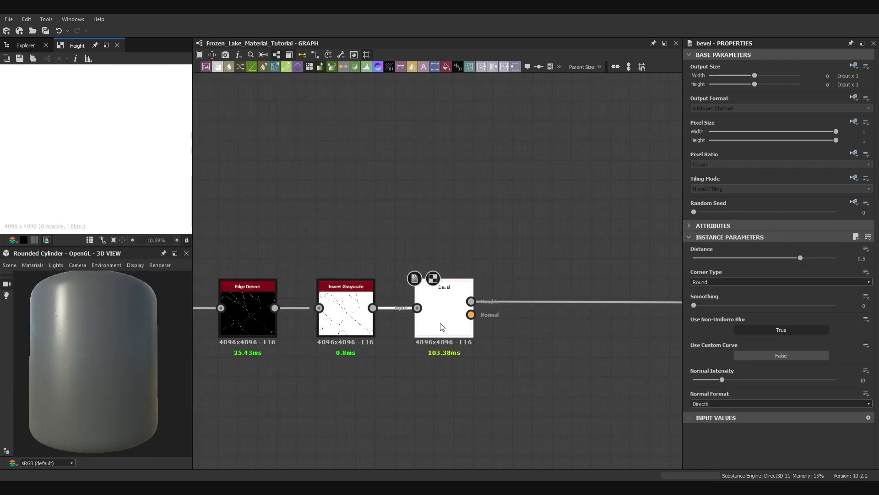
{"action": "type", "text": "-0.0025"}
{"action": "key", "text": "Return"}
{"action": "left_click", "coordinate": [861, 306]}
{"action": "type", "text": "0.25"}
{"action": "key", "text": "Return"}
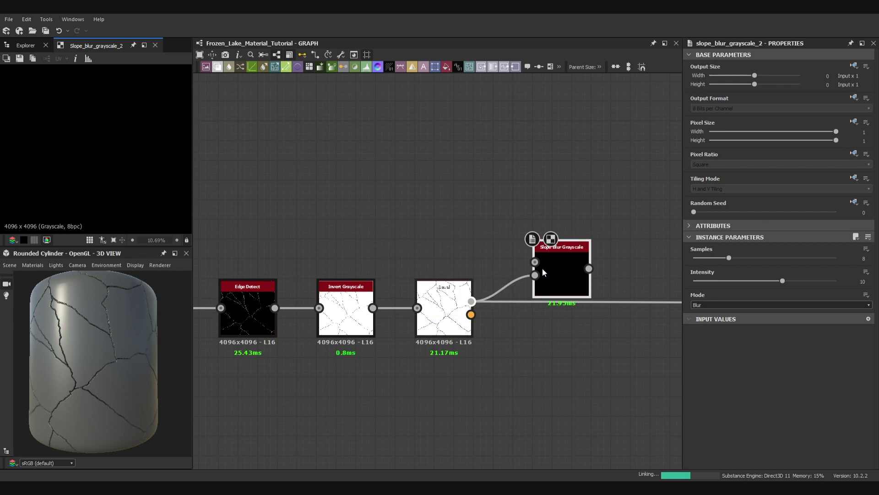
Place a Slope Blur Grayscale after the Bevel and set up a Non Uniform Directional Warp with intensity 0.25, angle multiplier 0.25, trail length 1 and trail fade 0
{"action": "left_click_drag", "start_coordinate": [550, 257], "coordinate": [536, 218]}
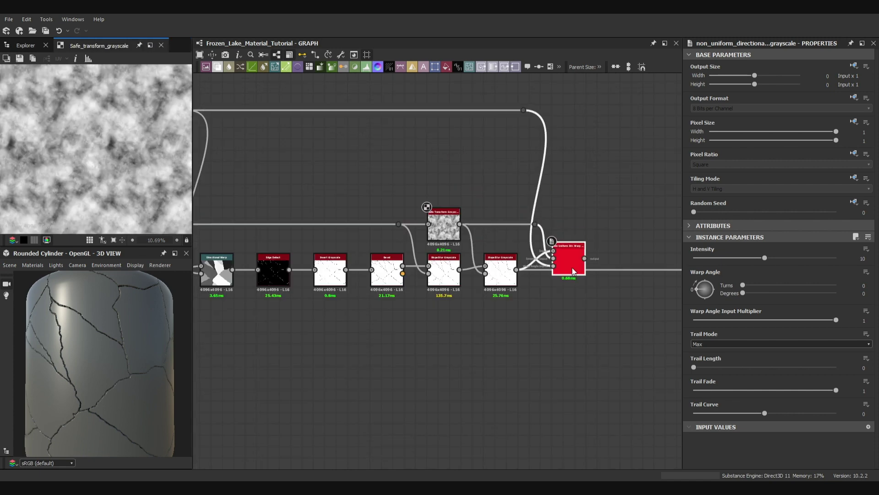
{"action": "double_click", "coordinate": [573, 272]}
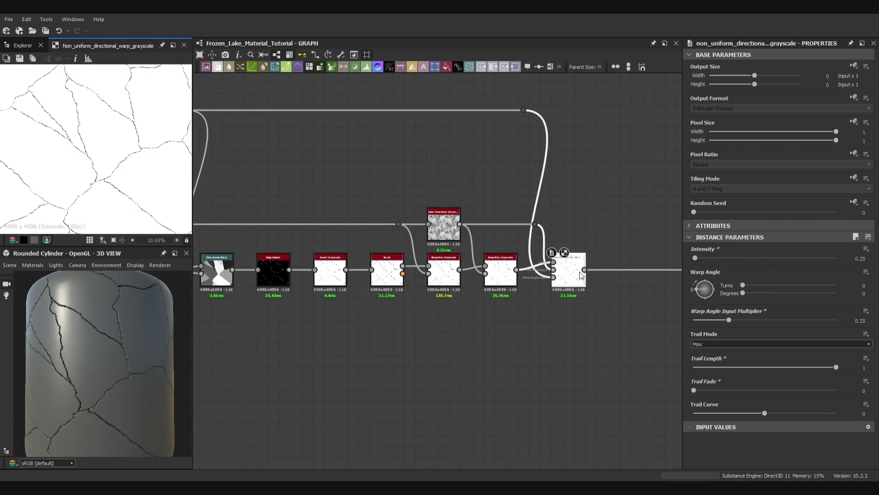
Branch the Non Uniform Directional Warp through a Blur HQ and a Slope Blur Grayscale into an Invert Grayscale node
{"action": "scroll", "coordinate": [596, 270], "scroll_direction": "up", "scroll_amount": 3}
{"action": "key", "text": "shift+d"}
{"action": "scroll", "coordinate": [74, 330], "scroll_direction": "up", "scroll_amount": 5}
{"action": "key", "text": "ctrl+z"}
{"action": "scroll", "coordinate": [444, 273], "scroll_direction": "down", "scroll_amount": 3}
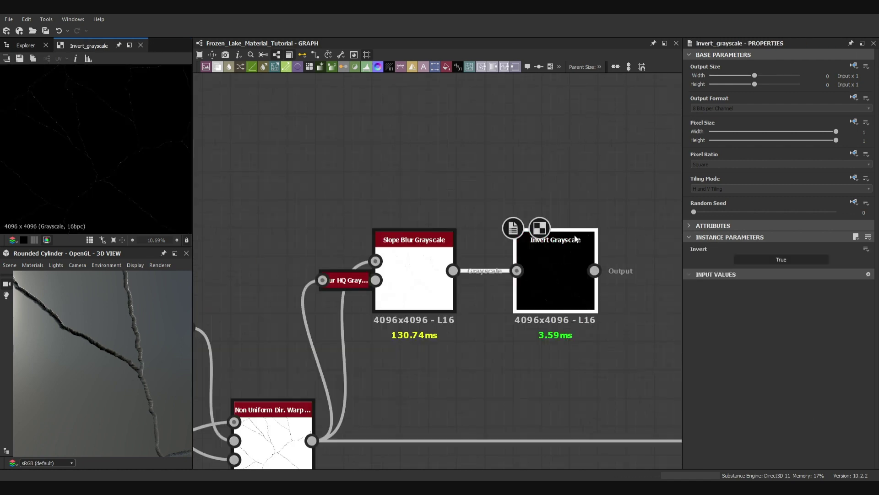
Add a Threshold node to the Bevel's height output and connect a Flood Fill to the resulting mask
{"action": "scroll", "coordinate": [461, 261], "scroll_direction": "down", "scroll_amount": 4}
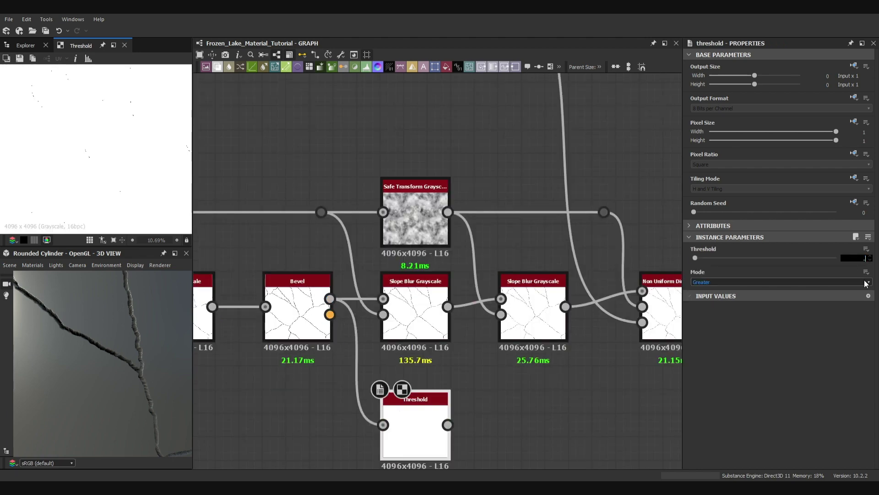
{"action": "middle_click_drag", "start_coordinate": [451, 381], "coordinate": [391, 238]}
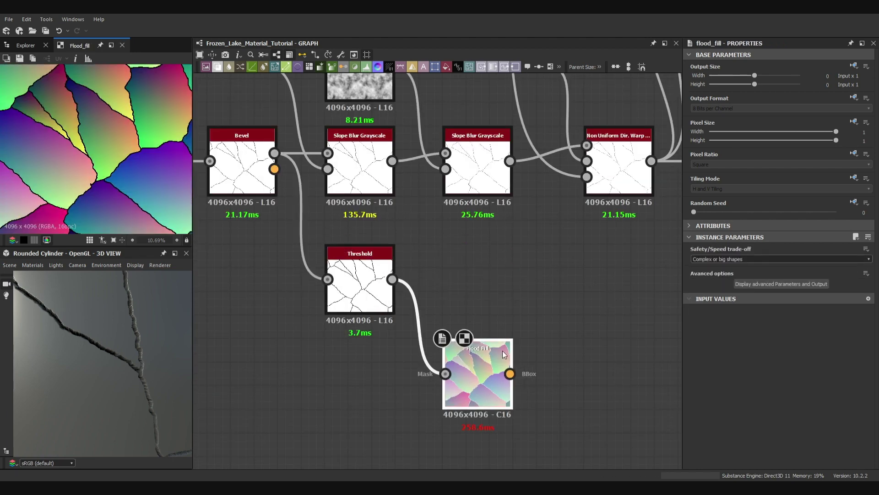
{"action": "middle_click_drag", "start_coordinate": [472, 378], "coordinate": [439, 341]}
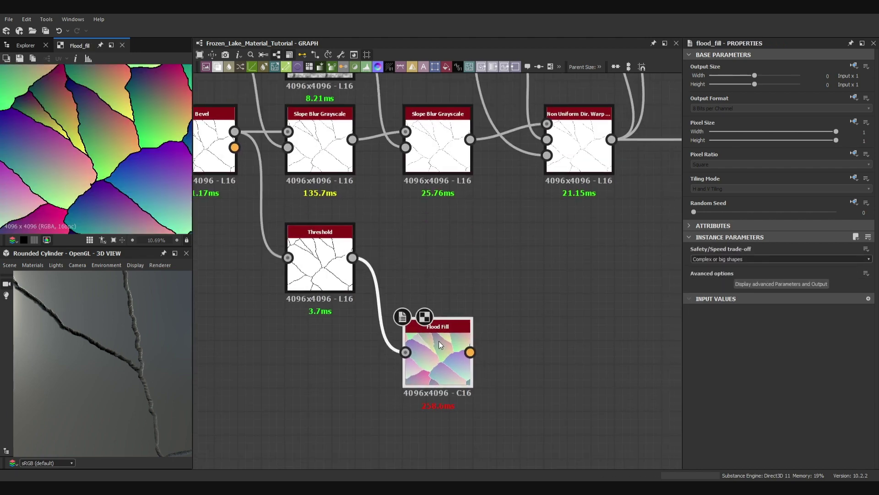
Branch the Flood Fill into Flood Fill to Random Grayscale and Flood Fill to Gradient nodes, adding a Distance node to each
{"action": "left_click_drag", "start_coordinate": [428, 275], "coordinate": [474, 387]}
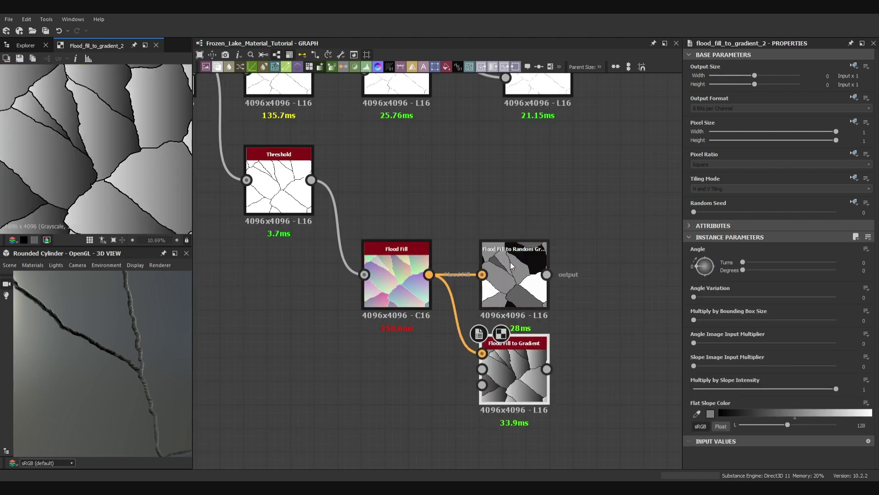
{"action": "left_click", "coordinate": [510, 262]}
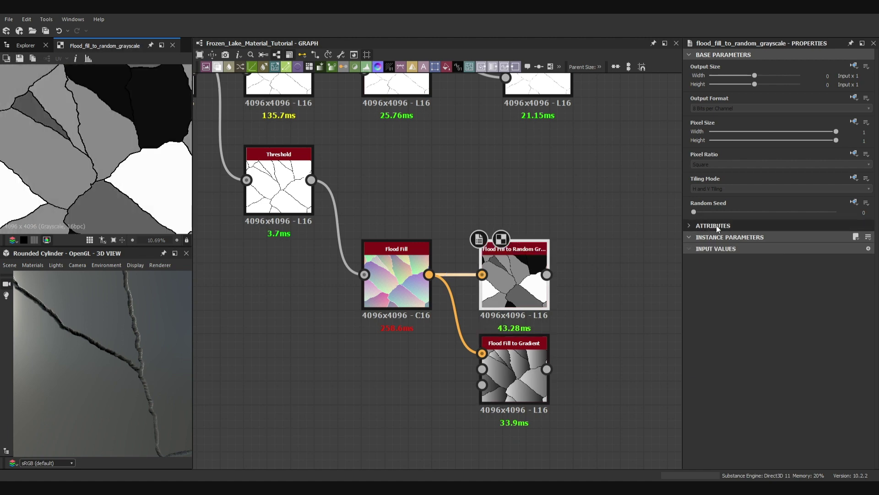
{"action": "left_click", "coordinate": [515, 361]}
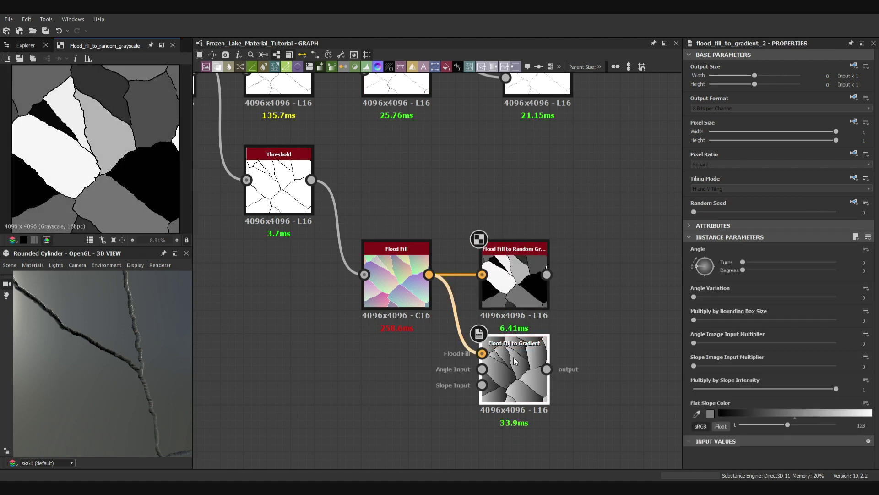
{"action": "double_click", "coordinate": [515, 361]}
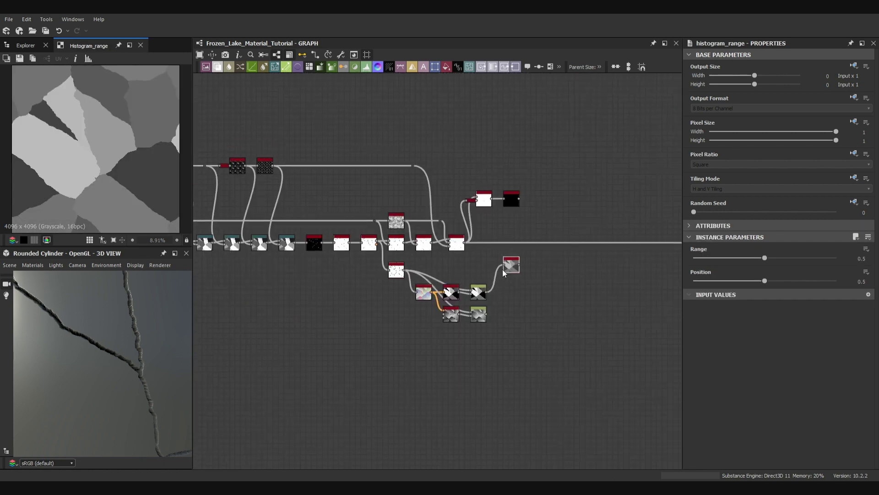
Lower the Range of the Histogram Range fed by the random grayscale and frame the node with the title "Random Height Multiplier"
{"action": "scroll", "coordinate": [502, 270], "scroll_direction": "up", "scroll_amount": 4}
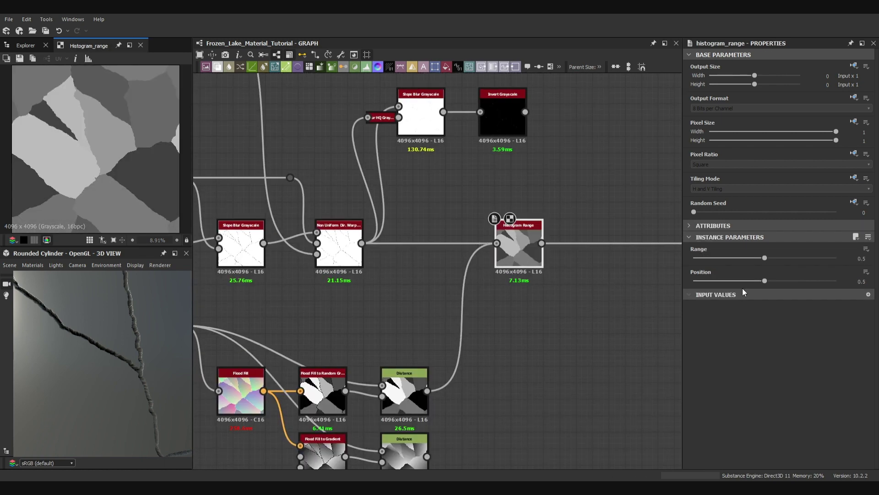
{"action": "left_click_drag", "start_coordinate": [765, 258], "coordinate": [708, 257]}
{"action": "left_click", "coordinate": [550, 66]}
{"action": "left_click_drag", "start_coordinate": [463, 186], "coordinate": [478, 203]}
{"action": "left_click_drag", "start_coordinate": [577, 298], "coordinate": [560, 284]}
{"action": "double_click", "coordinate": [699, 100]}
{"action": "type", "text": "Random Height Multiplier"}
{"action": "left_click", "coordinate": [568, 181]}
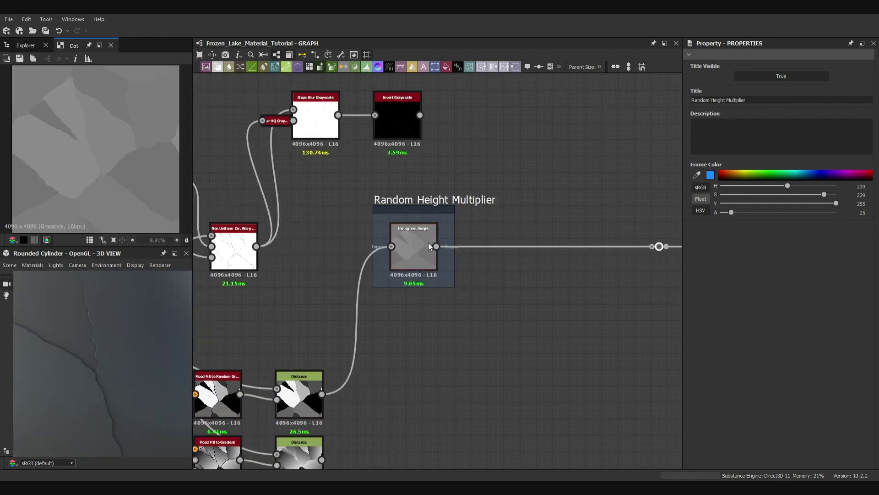
Blend the gradient branch over the random height in Multiply mode at 0.15 opacity and frame the Blend as "Random Slope Multiplier"
{"action": "left_click", "coordinate": [580, 251]}
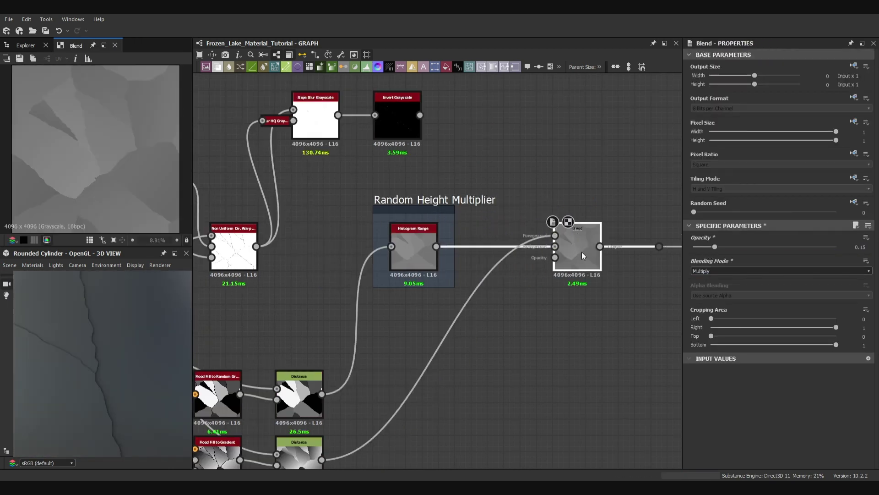
{"action": "left_click", "coordinate": [550, 67]}
{"action": "left_click", "coordinate": [727, 100]}
{"action": "type", "text": "Random Slope Multiplier"}
{"action": "key", "text": "Return"}
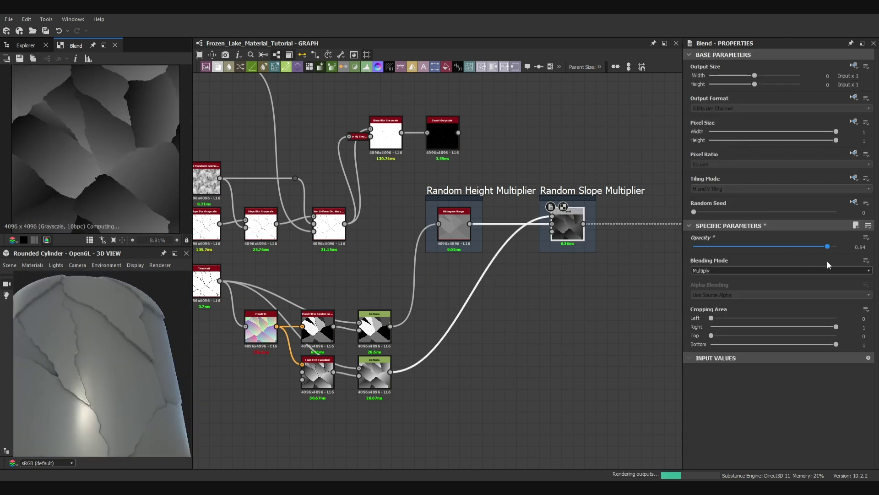
Blur the height with a mask-driven Non Uniform Blur Grayscale (intensity 3, 16 samples, 9 blades) and subtract the inverted cracks at 0.25 opacity
{"action": "scroll", "coordinate": [466, 227], "scroll_direction": "up", "scroll_amount": 3}
{"action": "left_click", "coordinate": [343, 145]}
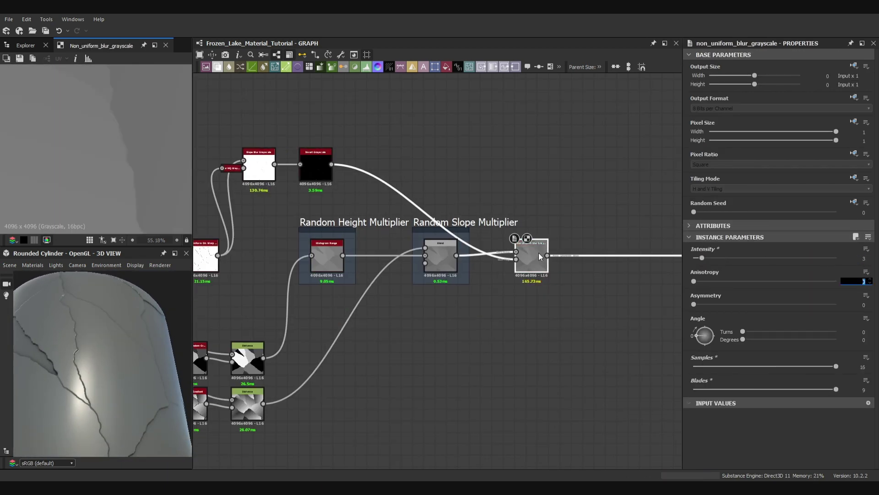
{"action": "scroll", "coordinate": [534, 257], "scroll_direction": "up", "scroll_amount": 2}
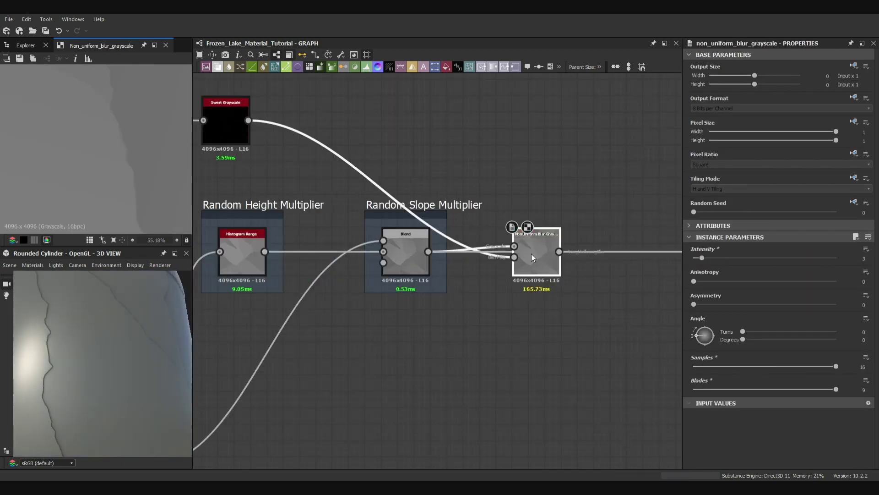
{"action": "left_click_drag", "start_coordinate": [532, 253], "coordinate": [526, 268]}
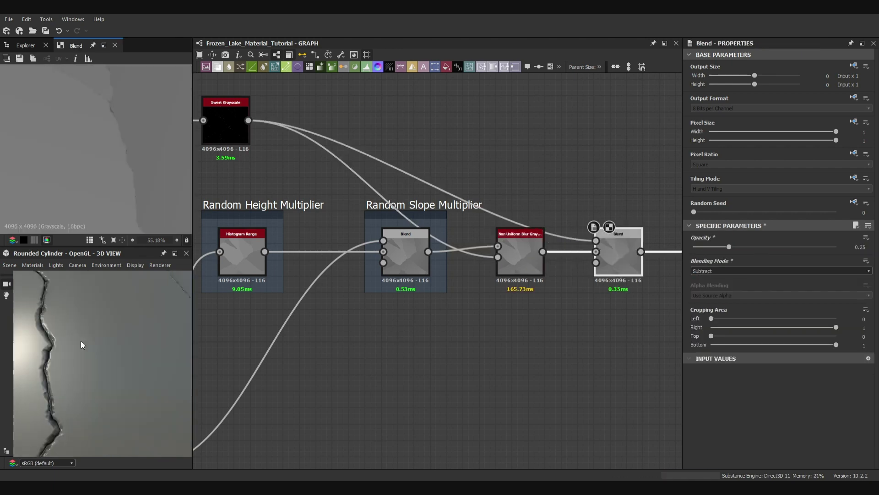
Add a DeGi - Crack Generator node above the Subtract blend and connect it to a Directional Warp, setting the warp's intensity
{"action": "left_click_drag", "start_coordinate": [81, 344], "coordinate": [112, 328]}
{"action": "scroll", "coordinate": [529, 254], "scroll_direction": "down", "scroll_amount": 2}
{"action": "middle_click_drag", "start_coordinate": [540, 280], "coordinate": [460, 229]}
{"action": "scroll", "coordinate": [441, 317], "scroll_direction": "down", "scroll_amount": 5}
{"action": "scroll", "coordinate": [459, 228], "scroll_direction": "up", "scroll_amount": 5}
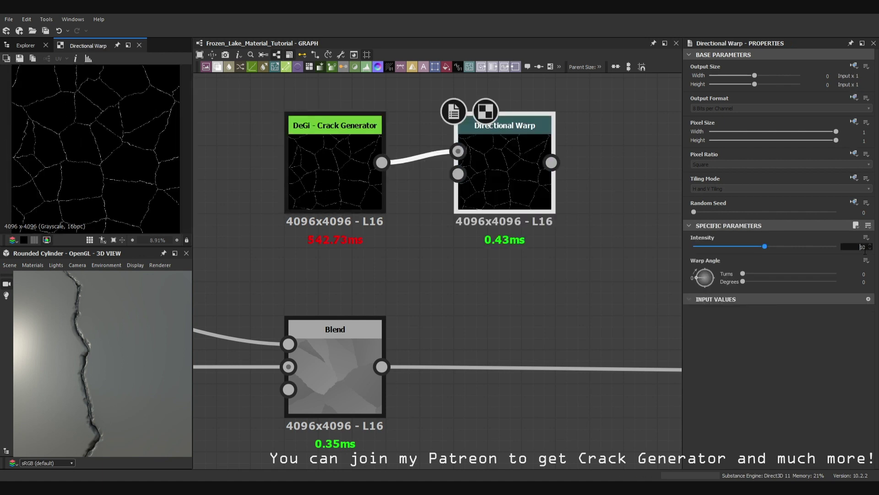
{"action": "key", "text": "Return"}
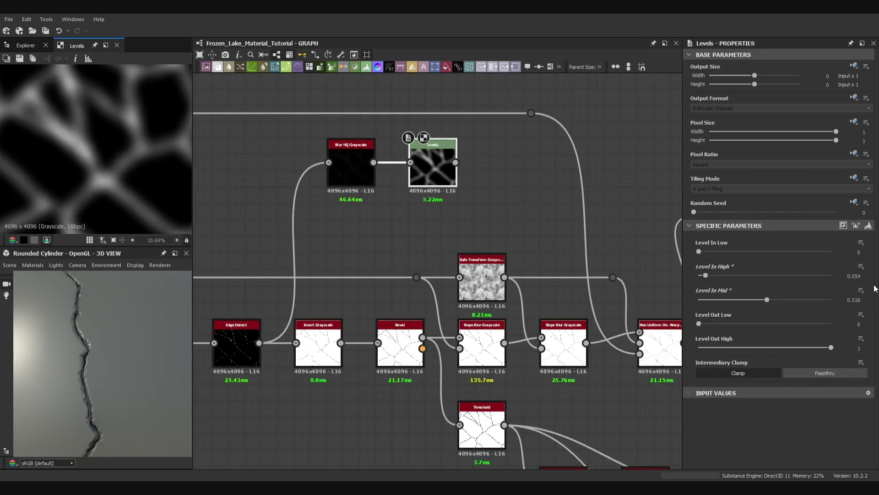
Add Auto Levels to the blurred edge mask, mask the warped cracks with it, and subtract them from the height at 0.025 opacity
{"action": "double_click", "coordinate": [354, 164]}
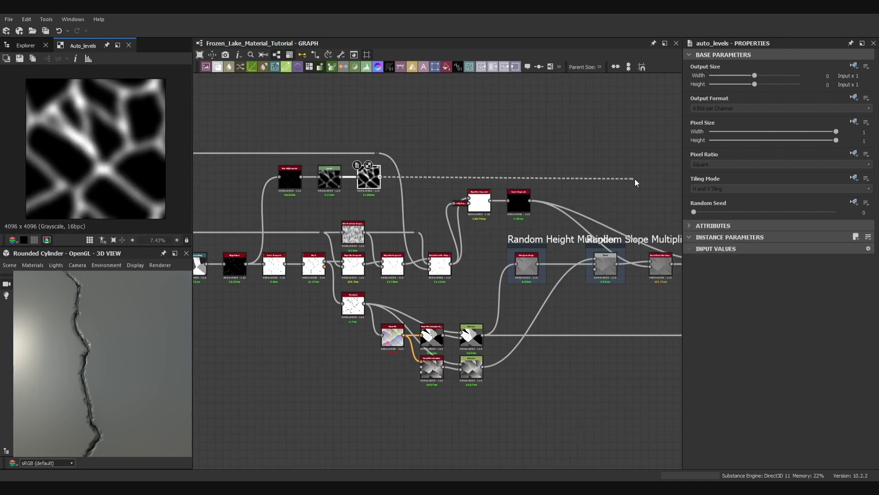
{"action": "left_click", "coordinate": [591, 206]}
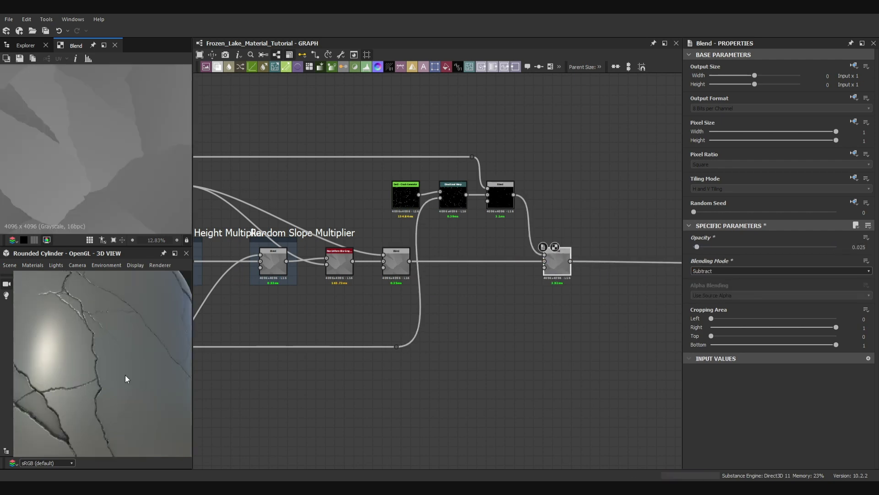
Open the Height Depth function of the Ambient Occlusion (HBAO) node for editing
{"action": "scroll", "coordinate": [133, 366], "scroll_direction": "down", "scroll_amount": 5}
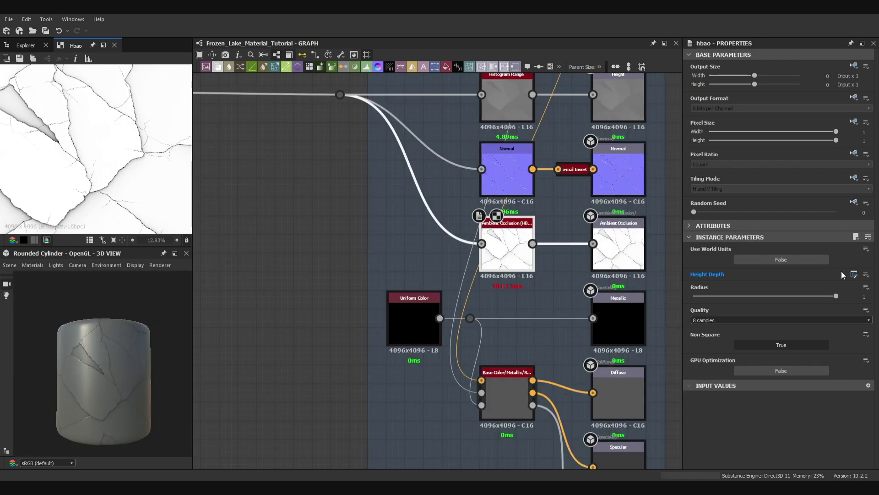
{"action": "left_click", "coordinate": [853, 274]}
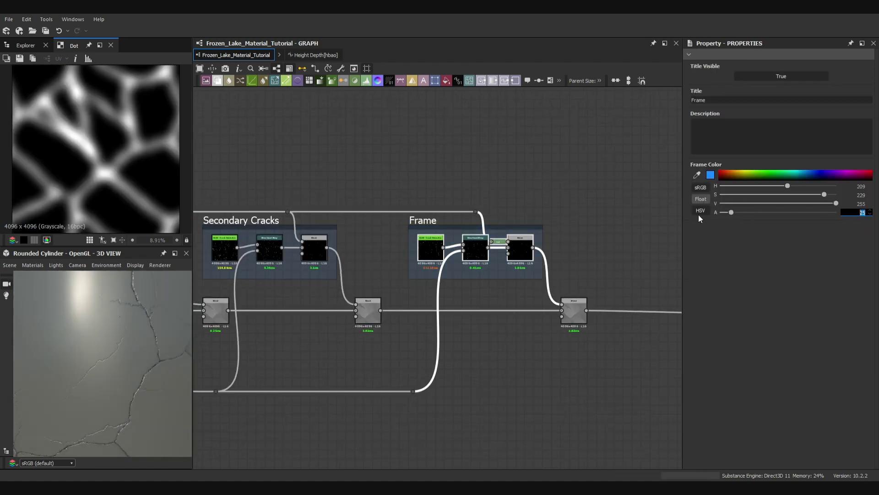
Title the frame around the third crack generator group "Triciary Cracks"
{"action": "left_click", "coordinate": [717, 101]}
{"action": "type", "text": "Triciary Cracks"}
{"action": "left_click", "coordinate": [566, 217]}
{"action": "middle_click_drag", "start_coordinate": [565, 217], "coordinate": [284, 202]}
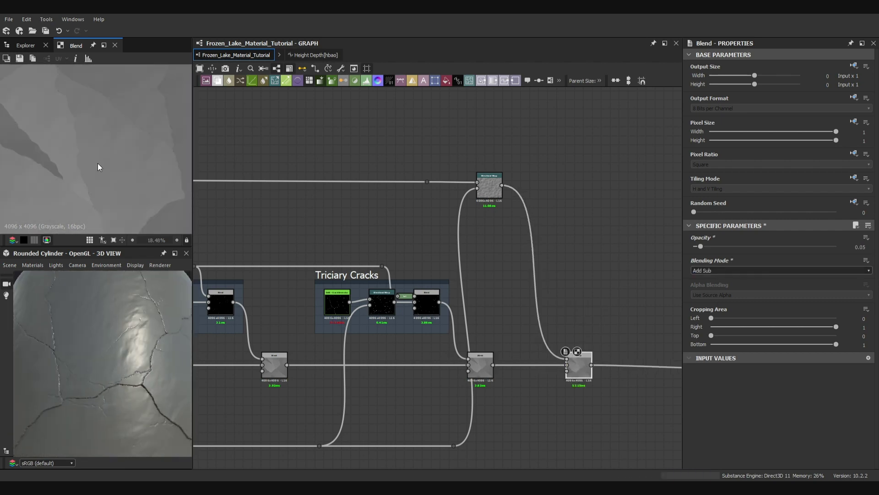
Add a Cells 4 node and place it above the Surface Noise 1 frame
{"action": "scroll", "coordinate": [94, 136], "scroll_direction": "down", "scroll_amount": 1}
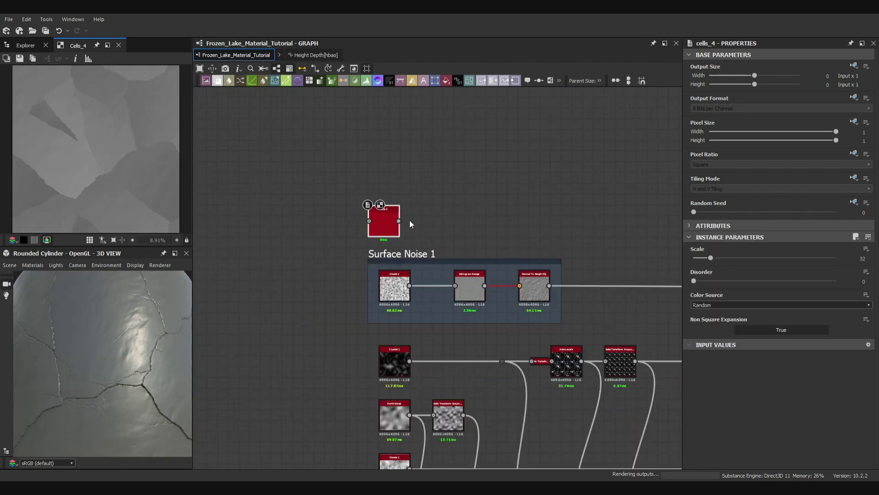
{"action": "left_click_drag", "start_coordinate": [409, 222], "coordinate": [404, 195]}
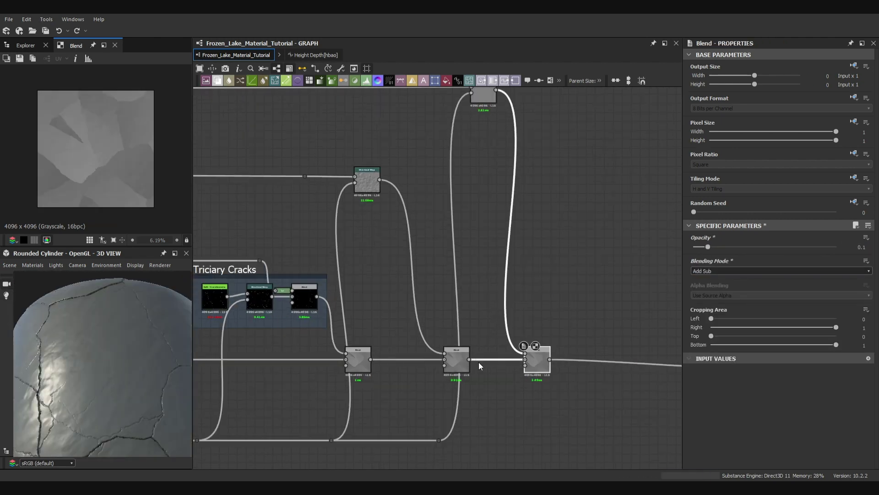
Set up a Multi Directional Warp Grayscale after the Distance node above Surface Noise 2, with intensity 15, mode Max and 4 directions
{"action": "left_click_drag", "start_coordinate": [43, 378], "coordinate": [122, 378]}
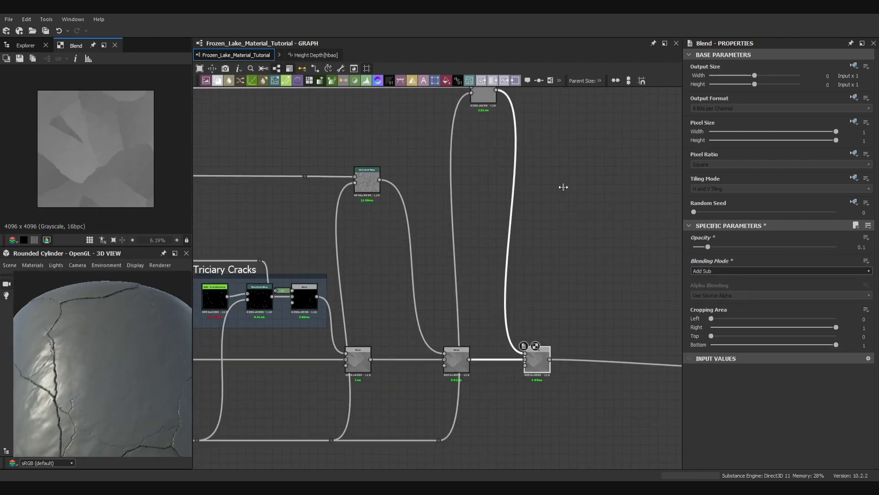
{"action": "double_click", "coordinate": [387, 209]}
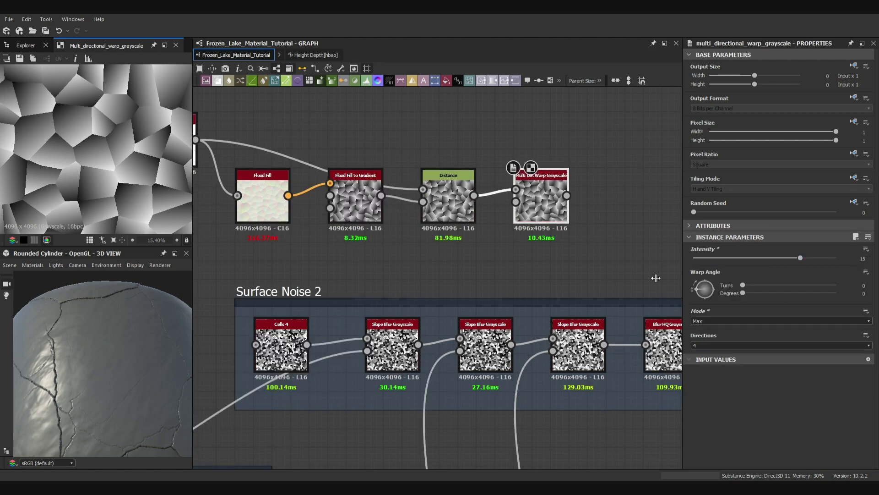
{"action": "scroll", "coordinate": [655, 278], "scroll_direction": "down", "scroll_amount": 3}
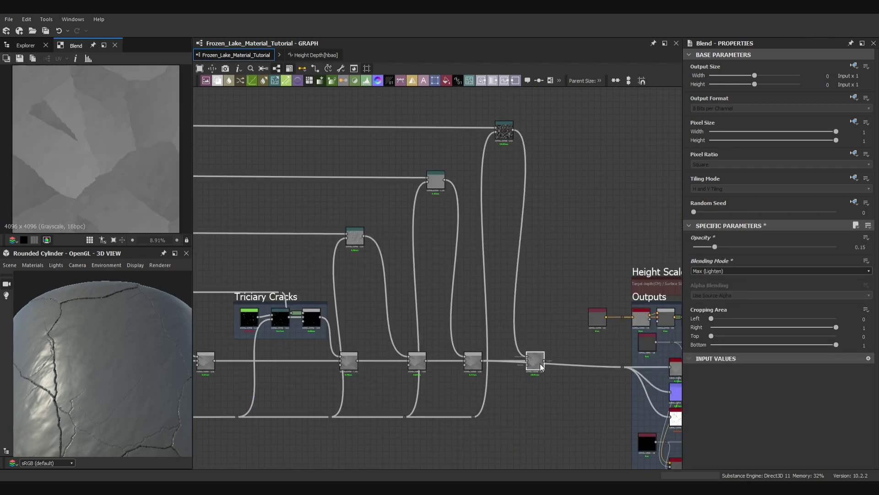
Add a Perlin Noise node above the Surface Noise 3 frame
{"action": "scroll", "coordinate": [96, 365], "scroll_direction": "up", "scroll_amount": 5}
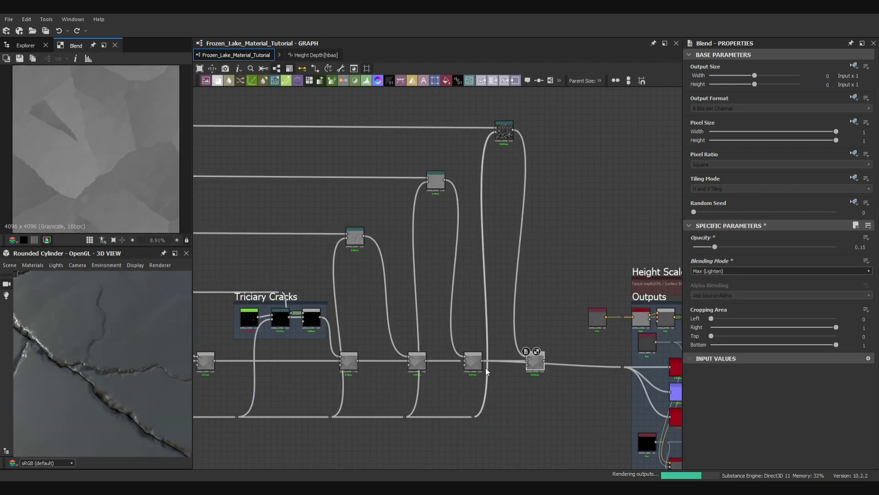
{"action": "scroll", "coordinate": [96, 365], "scroll_direction": "down", "scroll_amount": 5}
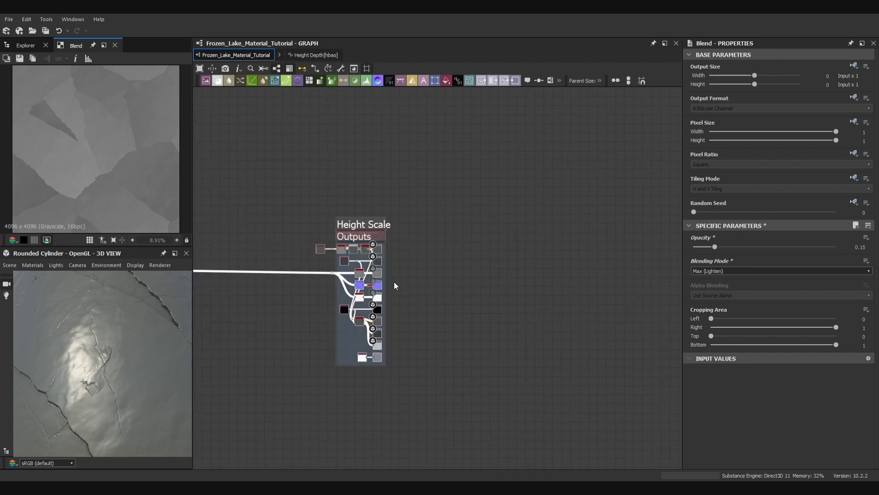
{"action": "scroll", "coordinate": [307, 301], "scroll_direction": "up", "scroll_amount": 6}
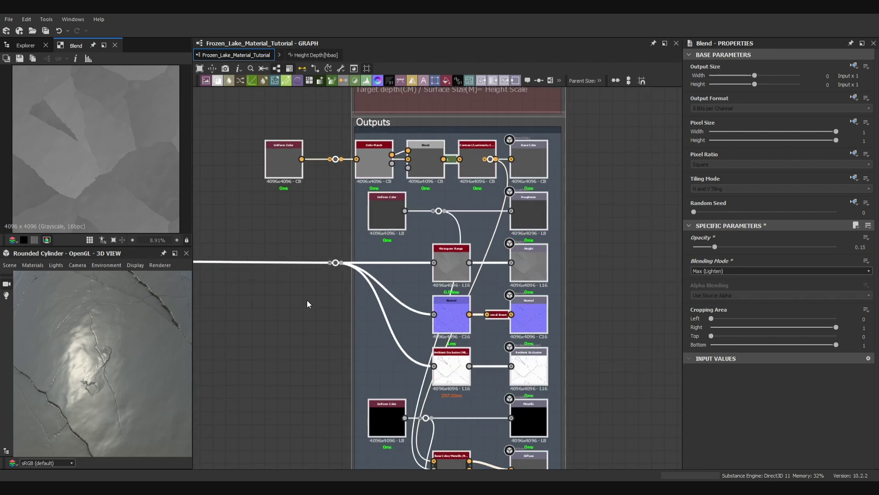
{"action": "scroll", "coordinate": [307, 301], "scroll_direction": "down", "scroll_amount": 5}
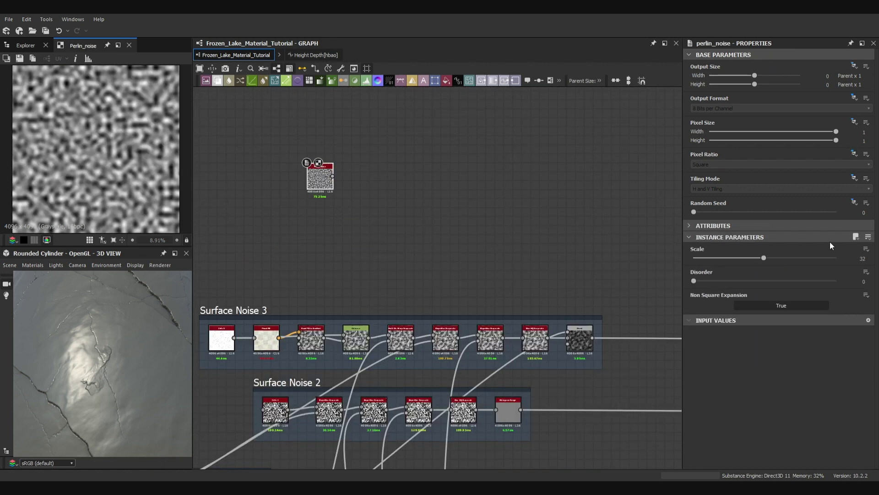
Set the Perlin Noise scale to 128 and feed it into a Slope Blur Grayscale with 32 samples, intensity 0.33 and mode Max
{"action": "left_click", "coordinate": [861, 259]}
{"action": "type", "text": "128"}
{"action": "key", "text": "Return"}
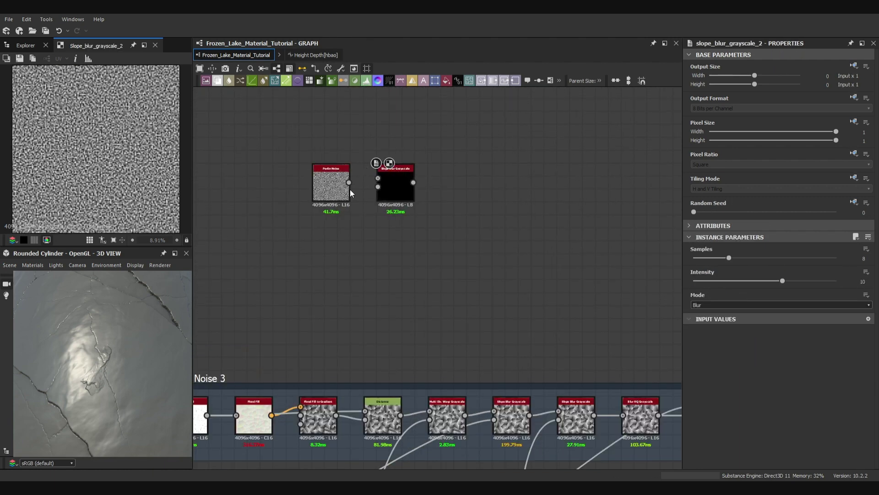
{"action": "scroll", "coordinate": [380, 223], "scroll_direction": "down", "scroll_amount": 3}
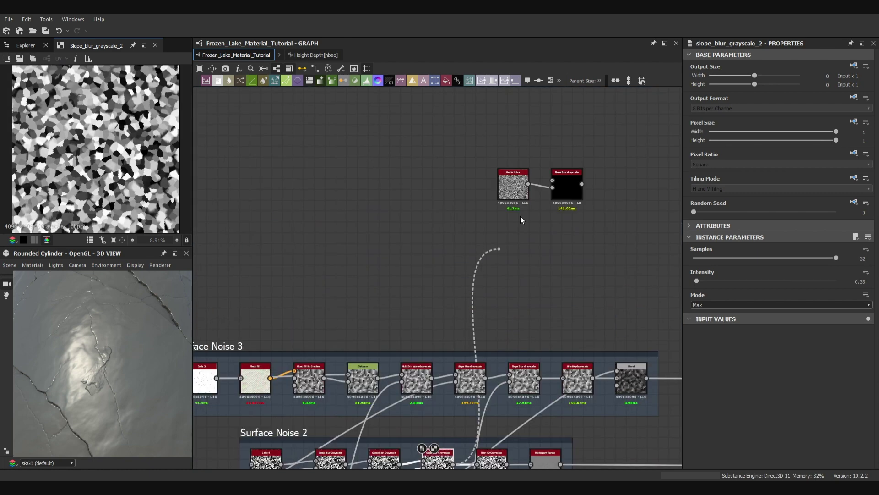
{"action": "left_click_drag", "start_coordinate": [521, 216], "coordinate": [513, 231]}
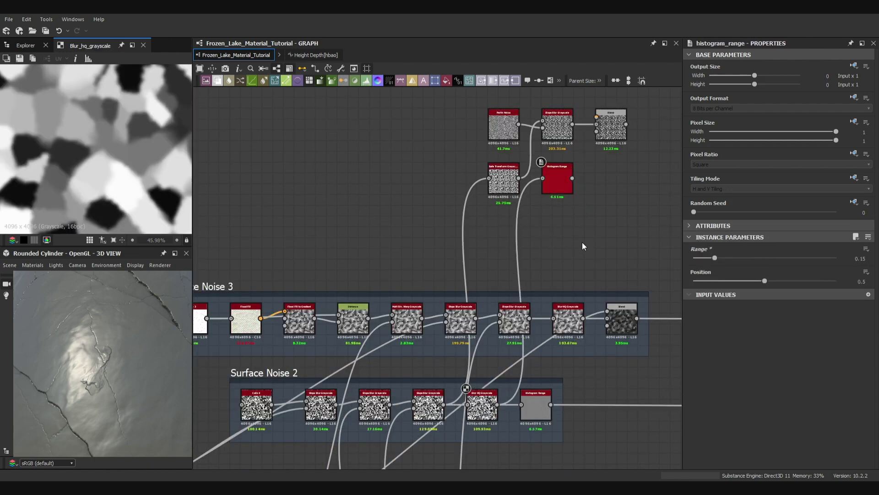
Blend the slope-blurred Perlin noise with a Histogram Range of 0.15 in Add Sub mode at opacity 0.03
{"action": "left_click", "coordinate": [604, 131]}
{"action": "scroll", "coordinate": [601, 135], "scroll_direction": "up", "scroll_amount": 1}
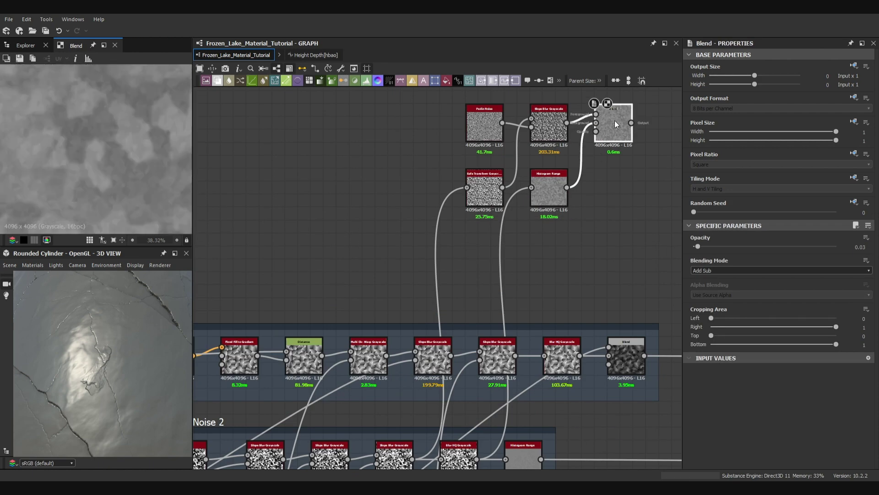
{"action": "middle_click_drag", "start_coordinate": [614, 120], "coordinate": [512, 172]}
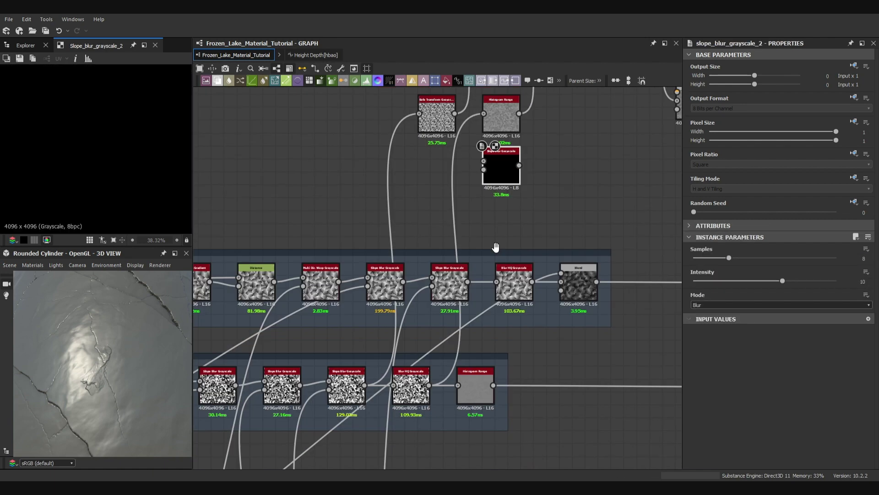
{"action": "middle_click_drag", "start_coordinate": [488, 190], "coordinate": [496, 230]}
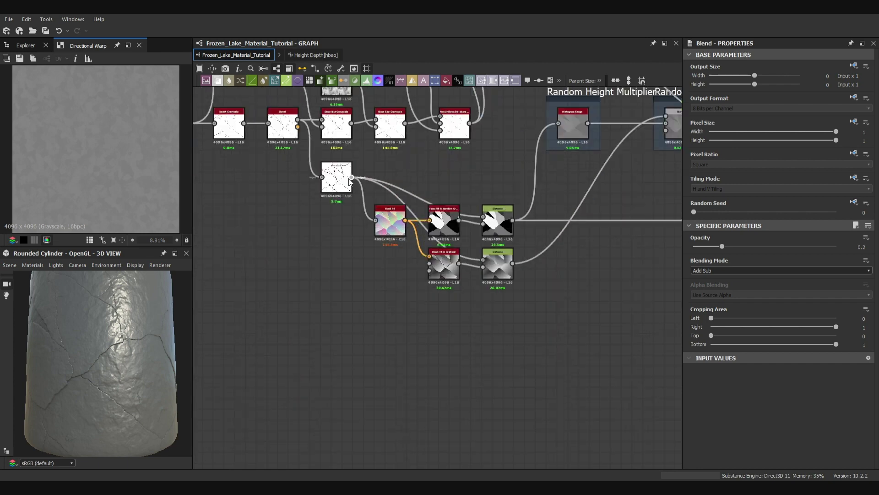
Branch a Flood Fill to Gradient with maximum angle variation off the Flood Fill and extend it with a Distance node set to 100000
{"action": "left_click_drag", "start_coordinate": [432, 124], "coordinate": [487, 284]}
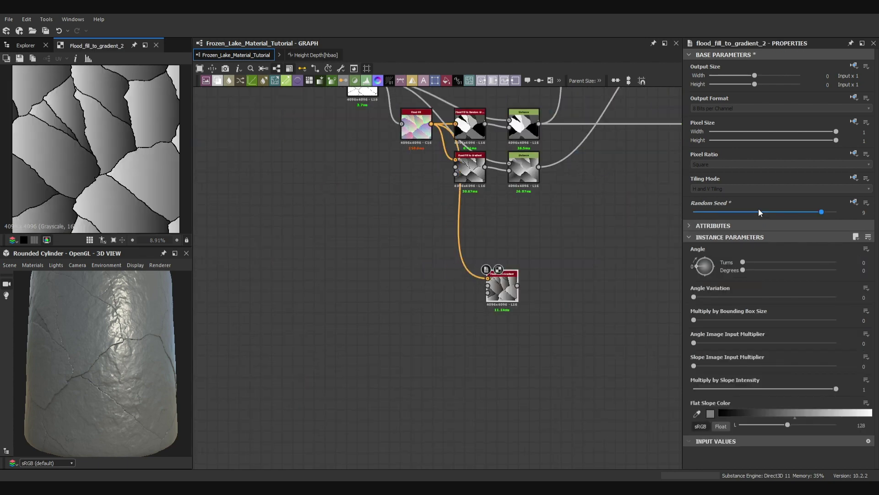
{"action": "left_click_drag", "start_coordinate": [694, 297], "coordinate": [854, 301]}
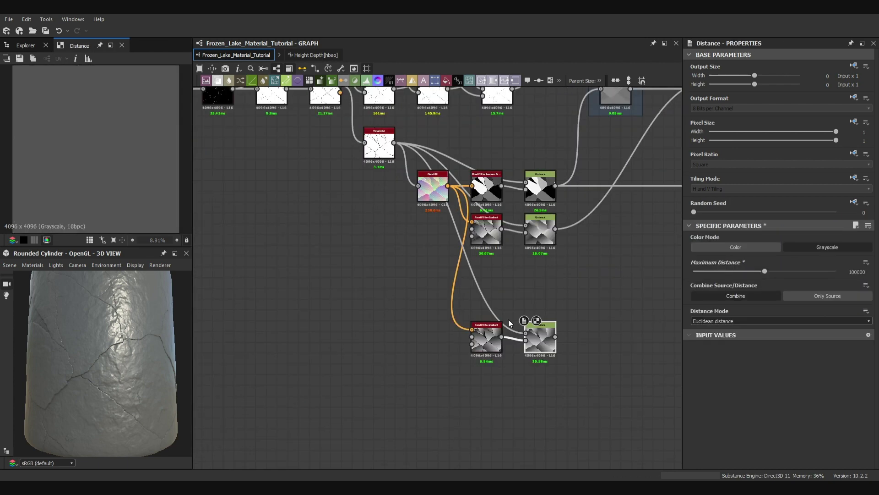
{"action": "key", "text": "Return"}
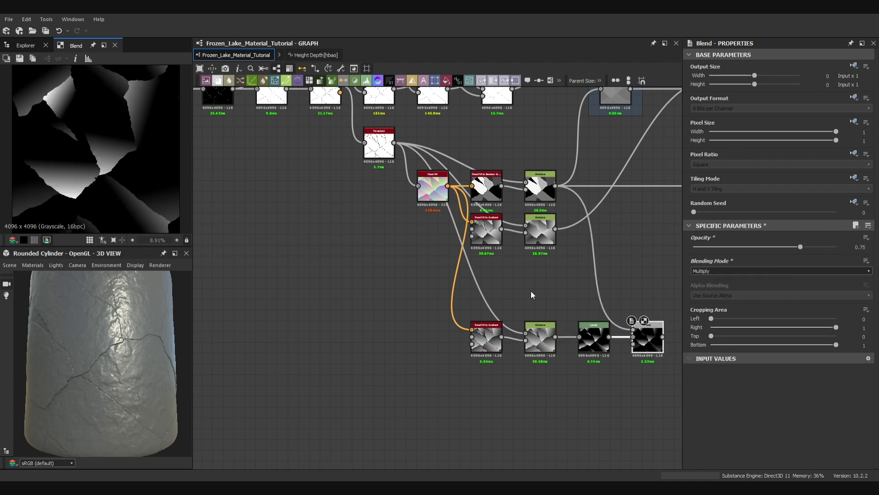
Multiply the new gradient branch by a safe-transformed Dirt 1 noise and subtract the separate mask below it
{"action": "scroll", "coordinate": [531, 291], "scroll_direction": "up", "scroll_amount": 5}
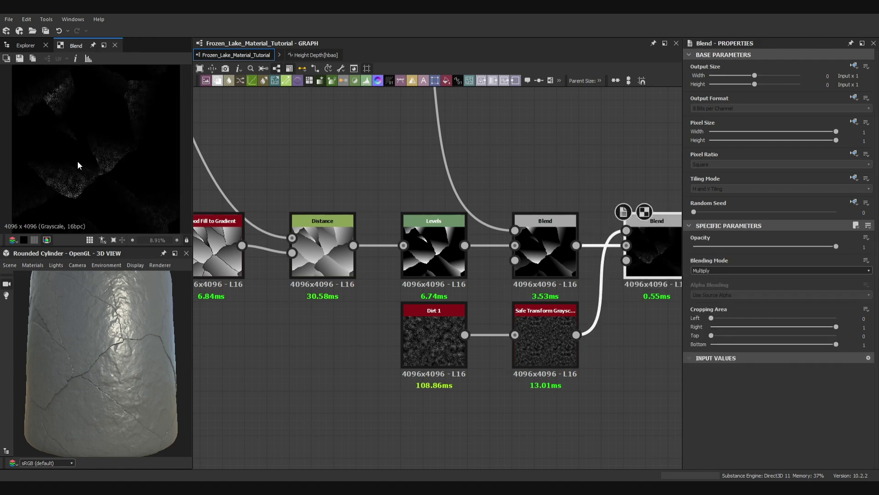
{"action": "scroll", "coordinate": [488, 304], "scroll_direction": "down", "scroll_amount": 5}
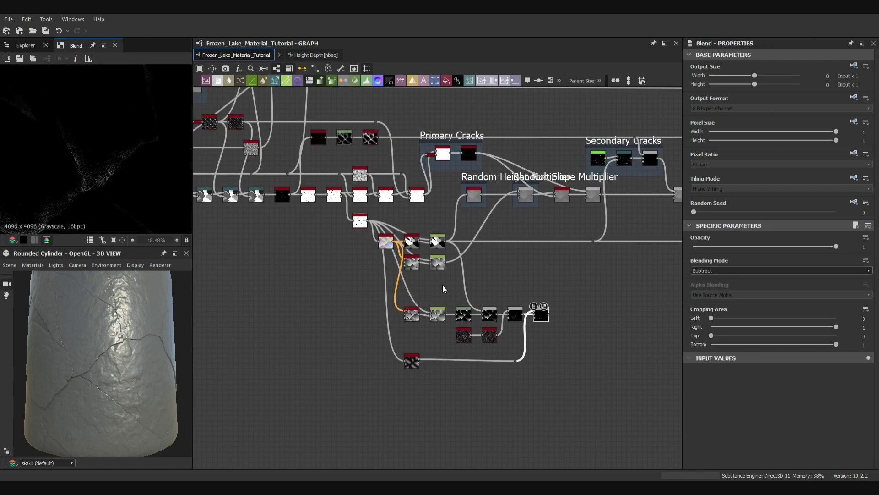
Add a Levels node after Primary Cracks with its input high level at 0.1 and subtract it from the gradient and dirt branch
{"action": "scroll", "coordinate": [442, 285], "scroll_direction": "up", "scroll_amount": 4}
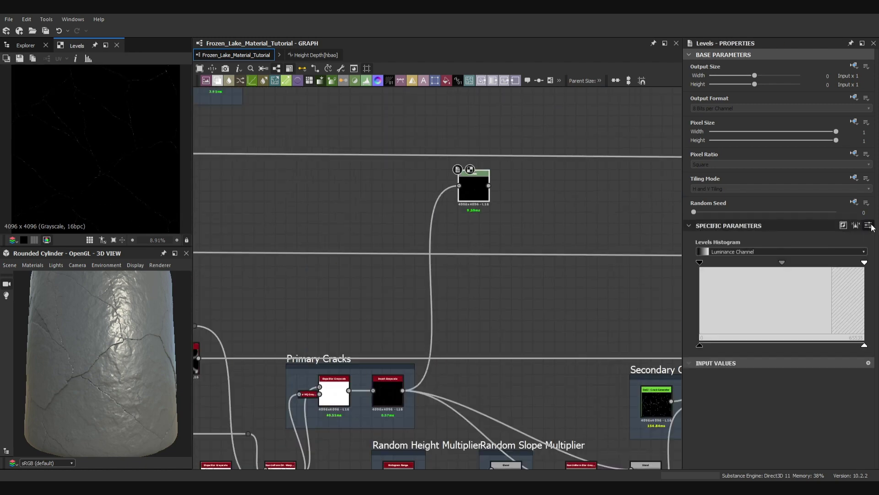
{"action": "left_click", "coordinate": [853, 276]}
{"action": "type", "text": "0.1"}
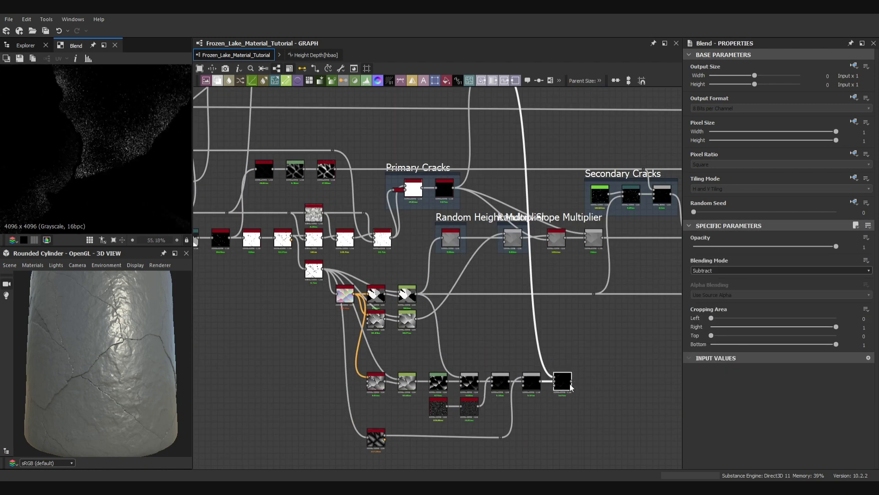
{"action": "scroll", "coordinate": [601, 381], "scroll_direction": "up", "scroll_amount": 3}
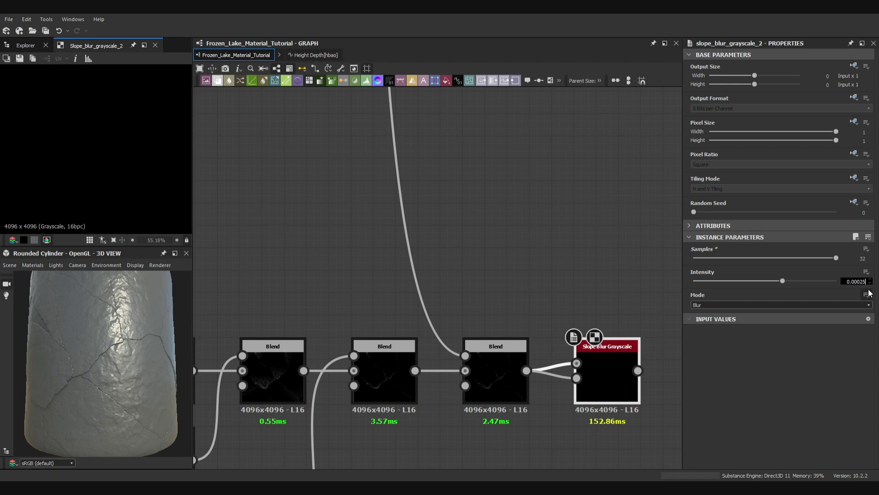
Set the branch's final Slope Blur Grayscale intensity to 0.00025 and frame its nodes with the title "Snow Flakes Add"
{"action": "key", "text": "Return"}
{"action": "key", "text": "f"}
{"action": "scroll", "coordinate": [482, 240], "scroll_direction": "down", "scroll_amount": 5}
{"action": "scroll", "coordinate": [550, 293], "scroll_direction": "down", "scroll_amount": 2}
{"action": "left_click_drag", "start_coordinate": [573, 385], "coordinate": [298, 271]}
{"action": "type", "text": "Snow Flakes Add"}
{"action": "left_click", "coordinate": [504, 293]}
{"action": "scroll", "coordinate": [412, 289], "scroll_direction": "down", "scroll_amount": 5}
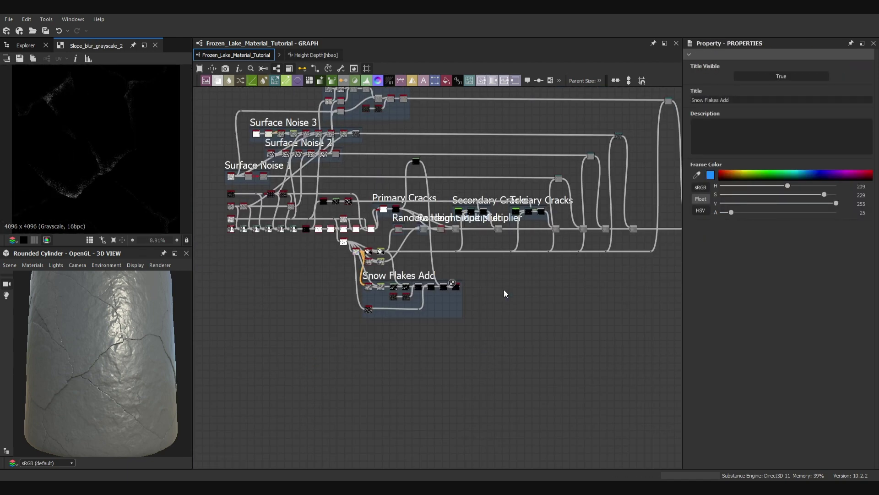
Add a Histogram Scan at the end of Snow Flakes Add with position 0.65 and contrast 0.25
{"action": "scroll", "coordinate": [459, 289], "scroll_direction": "up", "scroll_amount": 7}
{"action": "left_click", "coordinate": [446, 280]}
{"action": "key", "text": "space"}
{"action": "left_click", "coordinate": [700, 259]}
{"action": "type", "text": "0.65"}
{"action": "key", "text": "Tab"}
{"action": "type", "text": "0.25"}
{"action": "key", "text": "Return"}
{"action": "scroll", "coordinate": [529, 246], "scroll_direction": "down", "scroll_amount": 8}
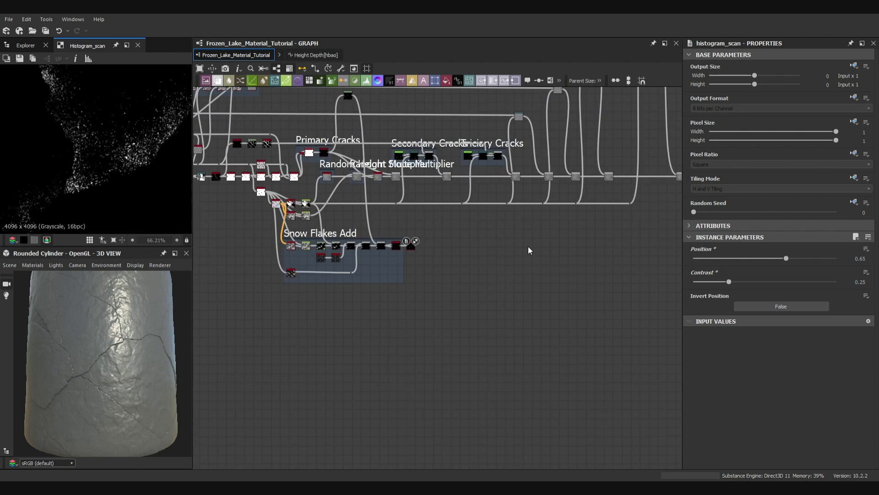
Add a Clouds 3 node in an empty area of the graph and blend it with a Transformation 2D copy of itself
{"action": "scroll", "coordinate": [511, 275], "scroll_direction": "up", "scroll_amount": 5}
{"action": "key", "text": "space"}
{"action": "left_click_drag", "start_coordinate": [766, 259], "coordinate": [836, 258]}
{"action": "left_click", "coordinate": [779, 212]}
{"action": "left_click", "coordinate": [766, 282]}
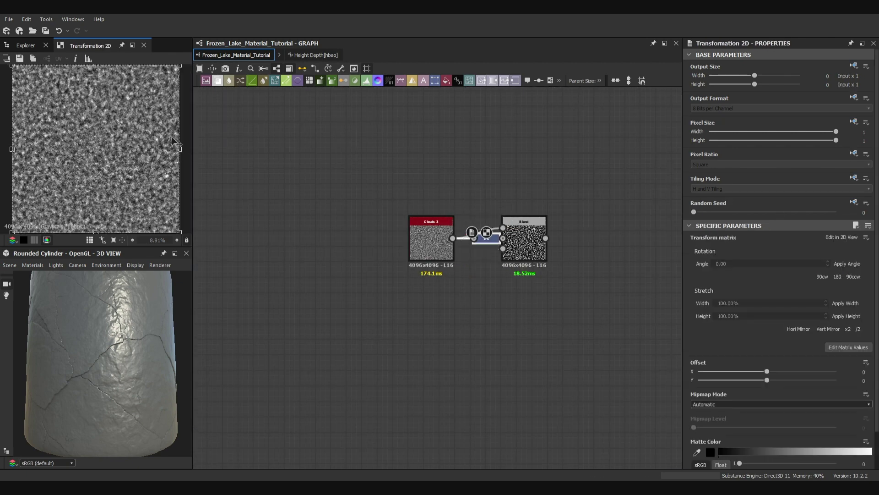
Extend the clouds chain with Levels, a blend with its rotated Transformation 2D copy, and a Blur HQ Grayscale at intensity 0.1 and quality 1
{"action": "left_click", "coordinate": [527, 243]}
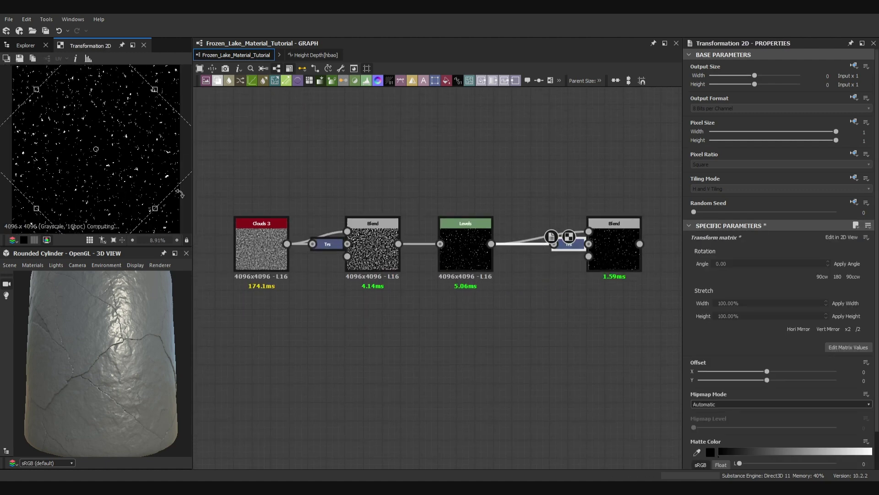
{"action": "left_click", "coordinate": [577, 248]}
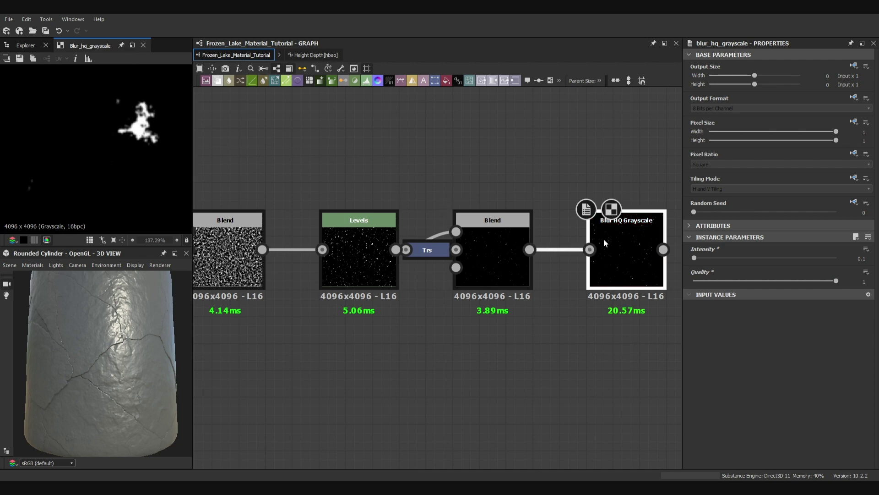
{"action": "middle_click_drag", "start_coordinate": [628, 252], "coordinate": [459, 265]}
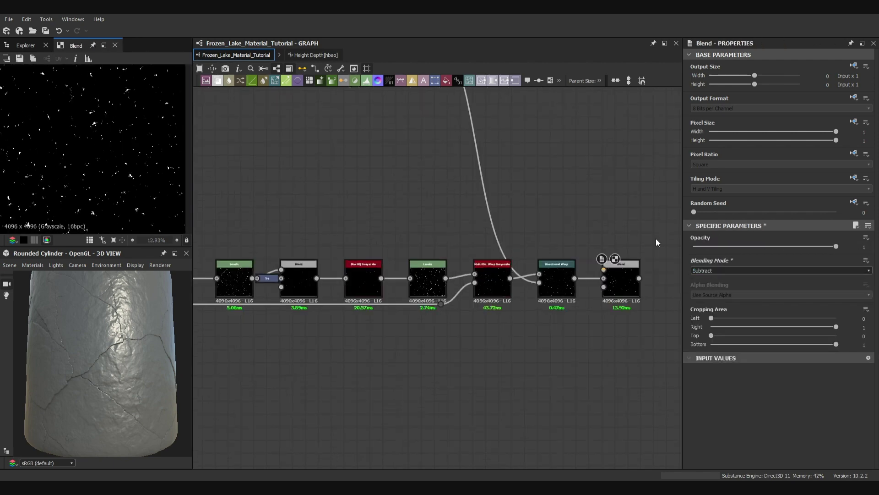
Subtract White Noise from the warped clouds chain and blend the result with its Blur HQ Grayscale copy at intensity 0.75 and quality 1
{"action": "double_click", "coordinate": [616, 278]}
{"action": "left_click", "coordinate": [868, 247]}
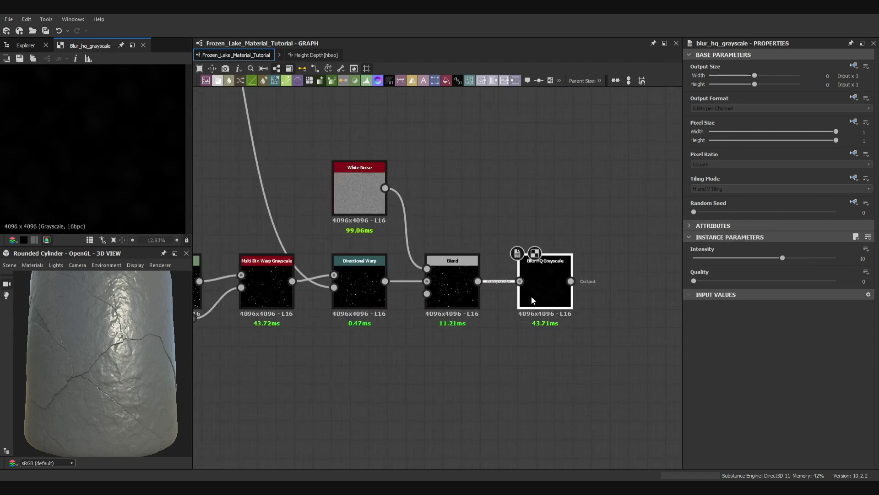
{"action": "left_click", "coordinate": [859, 257]}
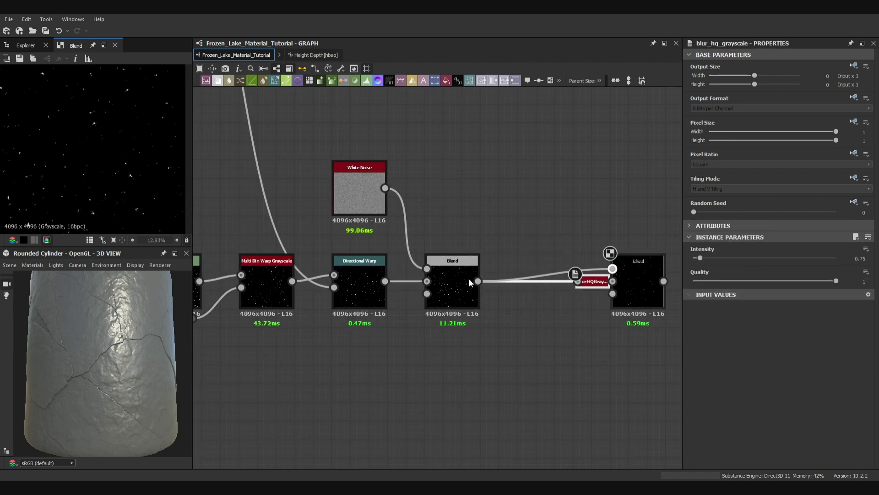
Delete the temporary Normal preview node and frame the clouds chain with the title "Small Snow Clumps"
{"action": "double_click", "coordinate": [527, 271]}
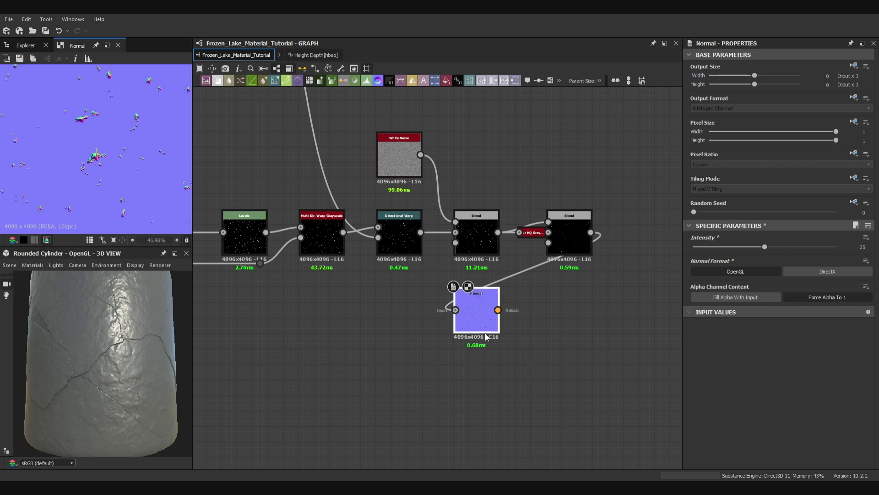
{"action": "key", "text": "Delete"}
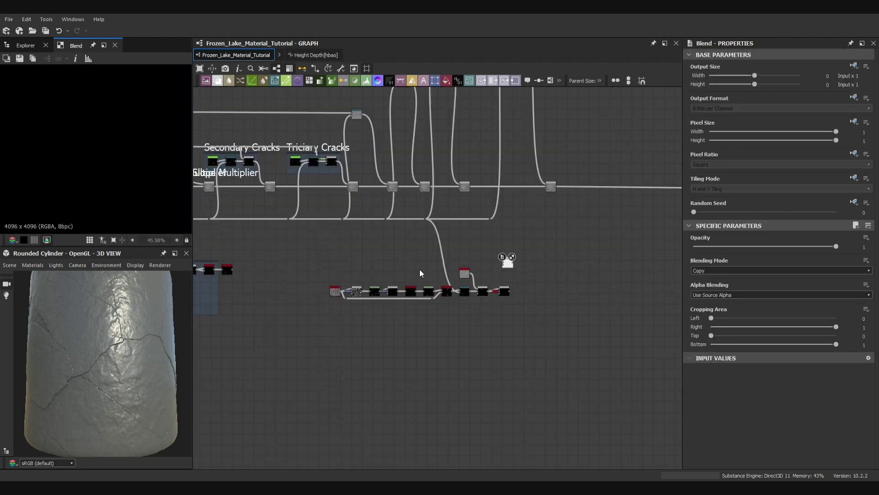
{"action": "scroll", "coordinate": [515, 320], "scroll_direction": "up", "scroll_amount": 3}
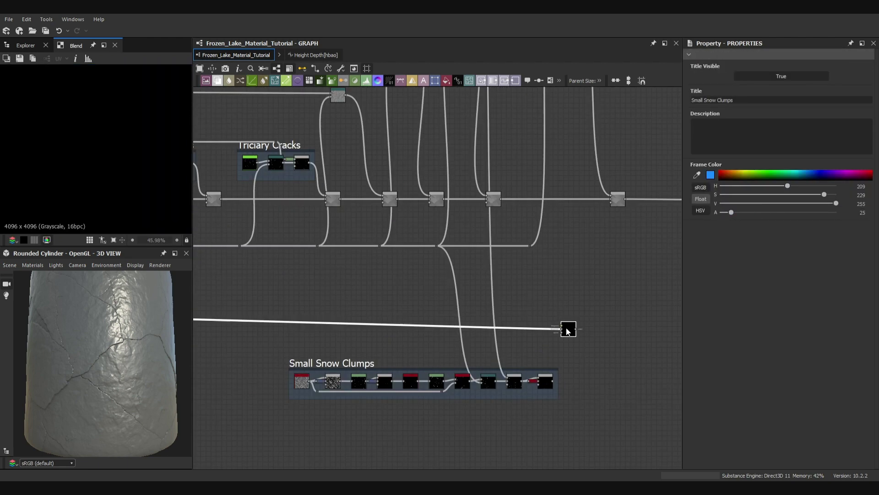
Merge Snow Flakes Add and Small Snow Clumps with Max (Lighten) and add them to the height chain using Add (Linear Dodge) at opacity 0.02
{"action": "left_click", "coordinate": [586, 318]}
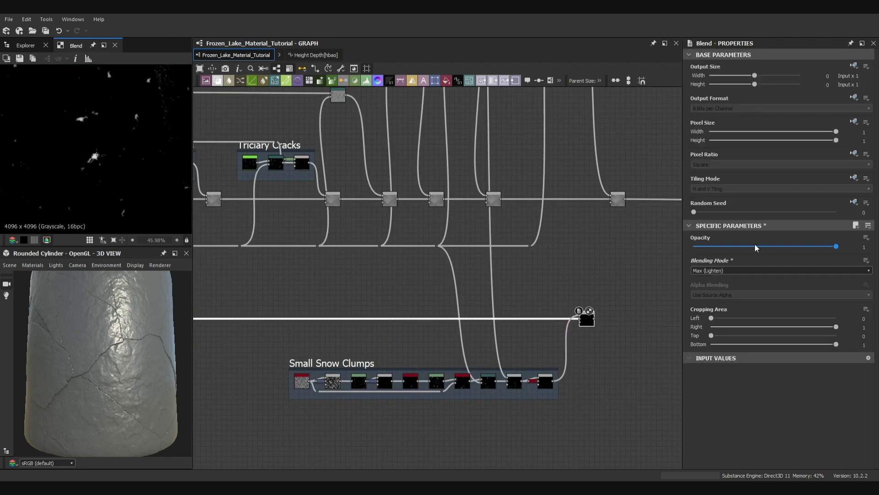
{"action": "left_click", "coordinate": [501, 275]}
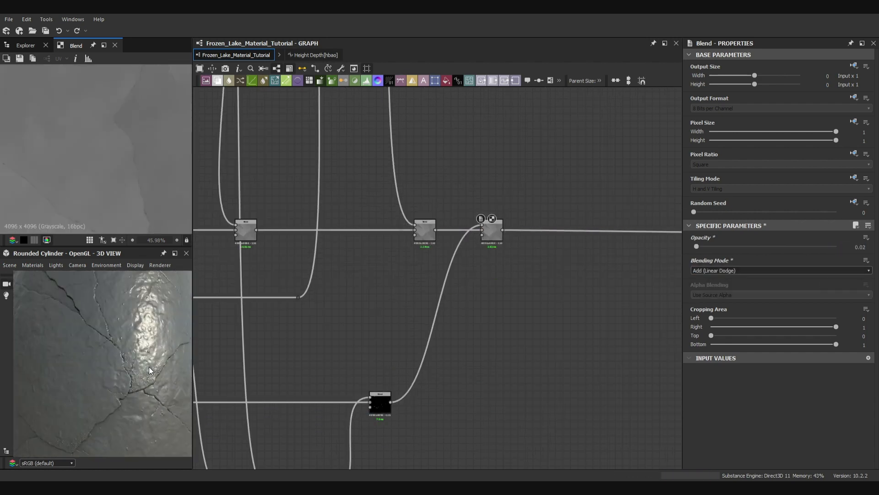
{"action": "scroll", "coordinate": [486, 351], "scroll_direction": "down", "scroll_amount": 5}
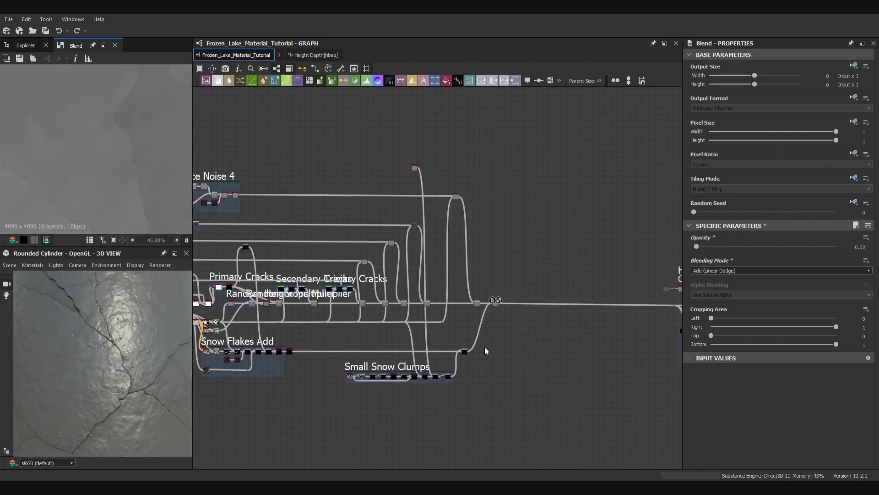
Add a Clouds 3 node above the White Noise node, raise its scale, and follow it with Blur HQ Grayscale at intensity 4 and quality 1
{"action": "scroll", "coordinate": [415, 165], "scroll_direction": "up", "scroll_amount": 5}
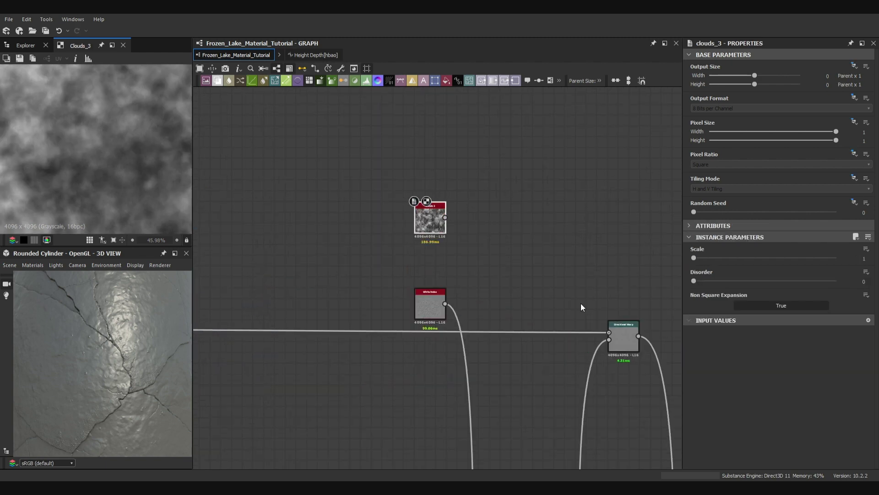
{"action": "left_click", "coordinate": [725, 259]}
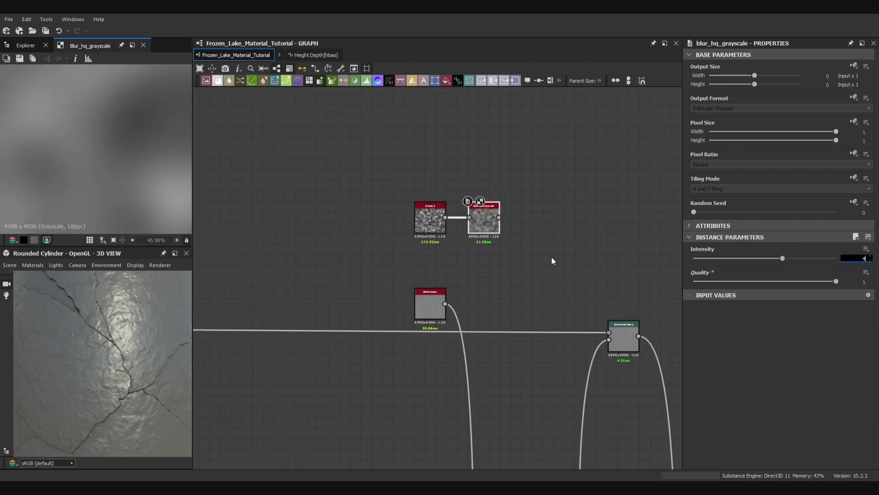
{"action": "scroll", "coordinate": [526, 238], "scroll_direction": "up", "scroll_amount": 2}
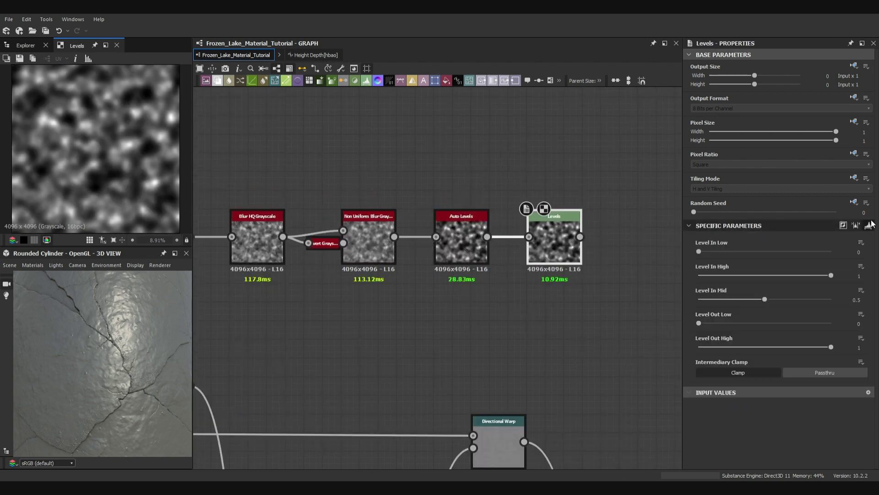
Set the input levels of the Levels node after Auto Levels to 0.77 and 0.67
{"action": "left_click", "coordinate": [859, 252]}
{"action": "type", "text": "0.77"}
{"action": "key", "text": "Tab"}
{"action": "type", "text": "0.67"}
{"action": "key", "text": "Return"}
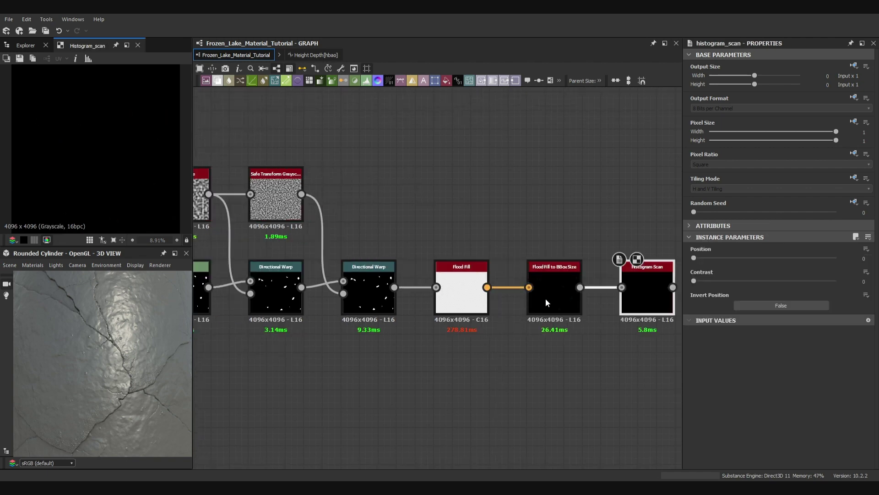
Adjust the Histogram Scan after Flood Fill to BBox Size and feed it into a Non Uniform Blur Grayscale with intensity 2, 16 samples and 9 blades
{"action": "double_click", "coordinate": [641, 286]}
{"action": "middle_click_drag", "start_coordinate": [595, 277], "coordinate": [510, 267]}
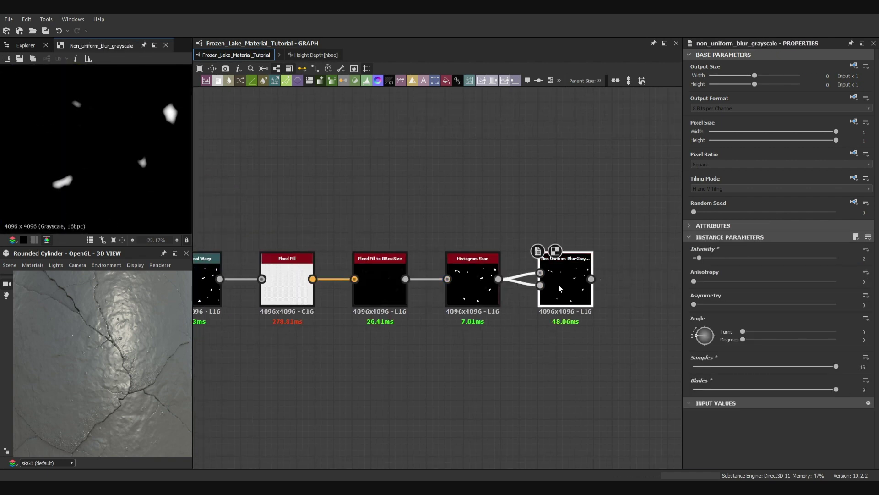
Frame the large clump chain as "Big Snow Clumps" and blend its output into the height with Add (Linear Dodge) at opacity 0.05
{"action": "middle_click_drag", "start_coordinate": [559, 284], "coordinate": [357, 284]}
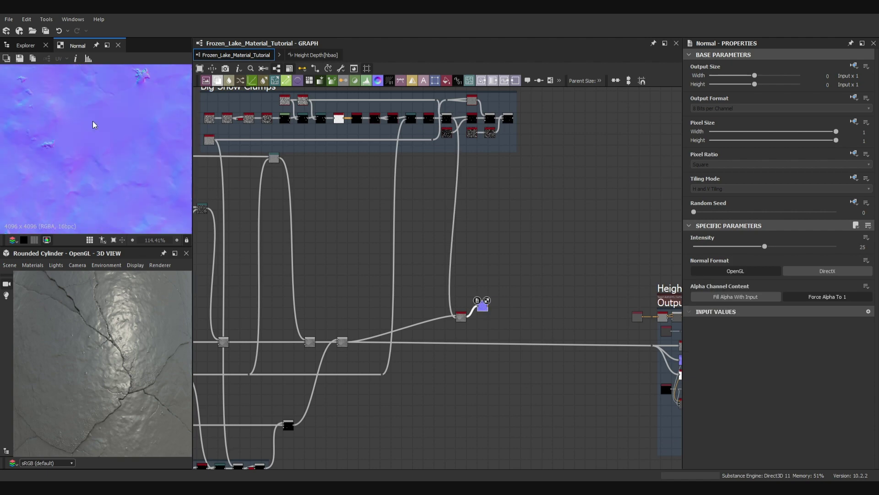
{"action": "left_click", "coordinate": [461, 317]}
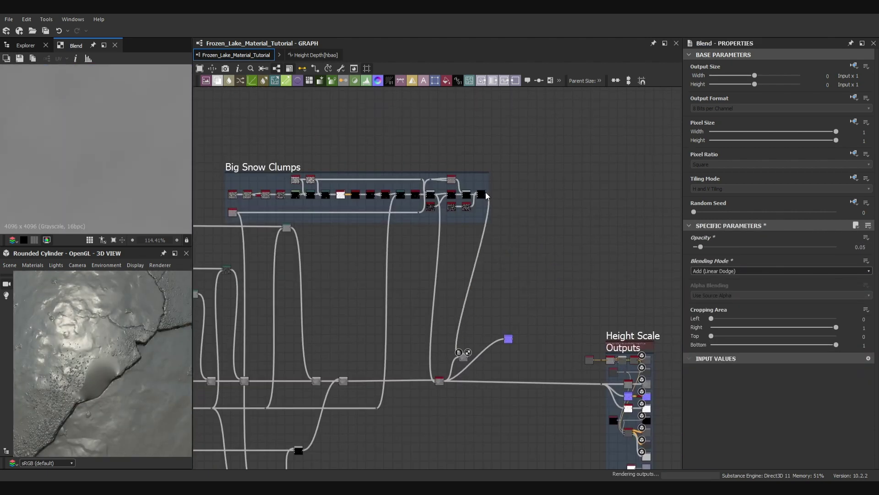
Add a BnW Spots 2 node in the empty area above the main height line and adjust its scale
{"action": "scroll", "coordinate": [437, 383], "scroll_direction": "up", "scroll_amount": 1}
{"action": "left_click", "coordinate": [484, 380]}
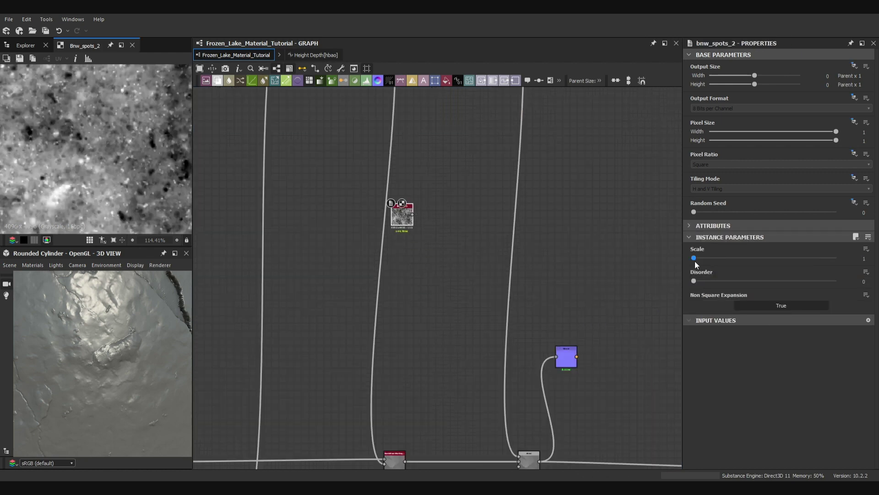
{"action": "left_click_drag", "start_coordinate": [695, 259], "coordinate": [698, 259]}
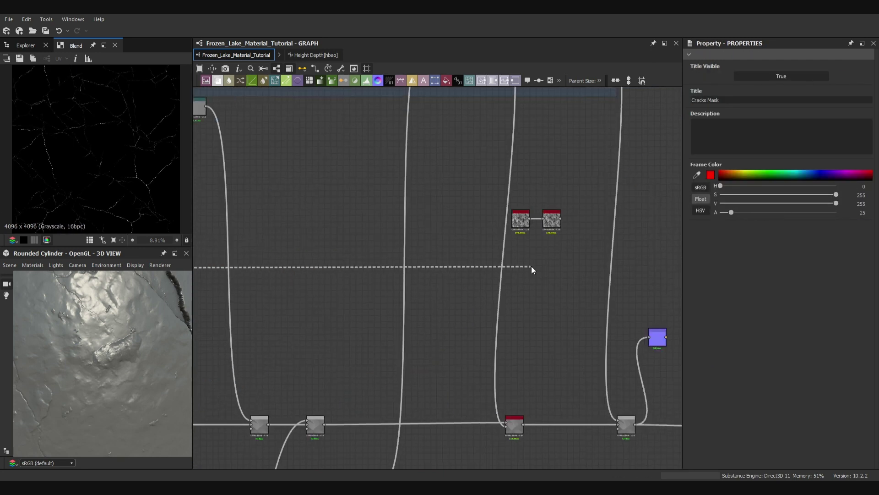
Feed the Cracks Mask output into a new Levels node, adjust its input levels, and connect a Bevel node after it
{"action": "left_click", "coordinate": [552, 263]}
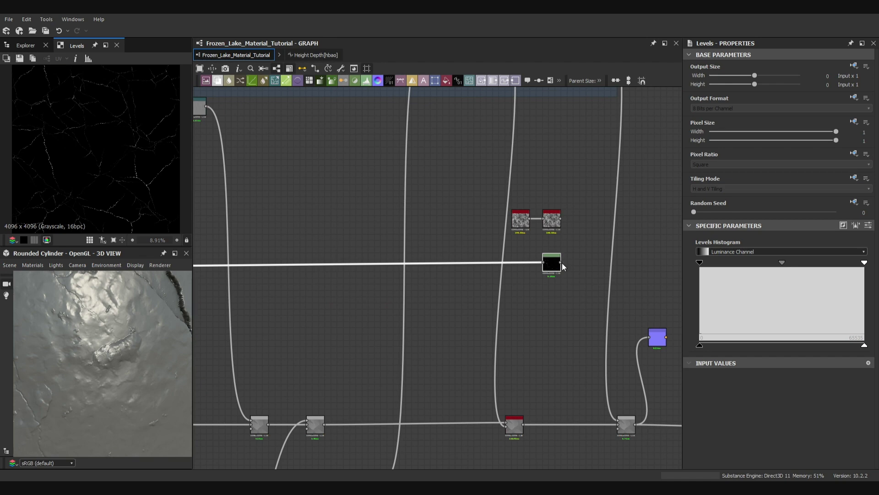
{"action": "left_click", "coordinate": [855, 253]}
{"action": "type", "text": "0.00110.0736"}
{"action": "key", "text": "Tab"}
{"action": "type", "text": "."}
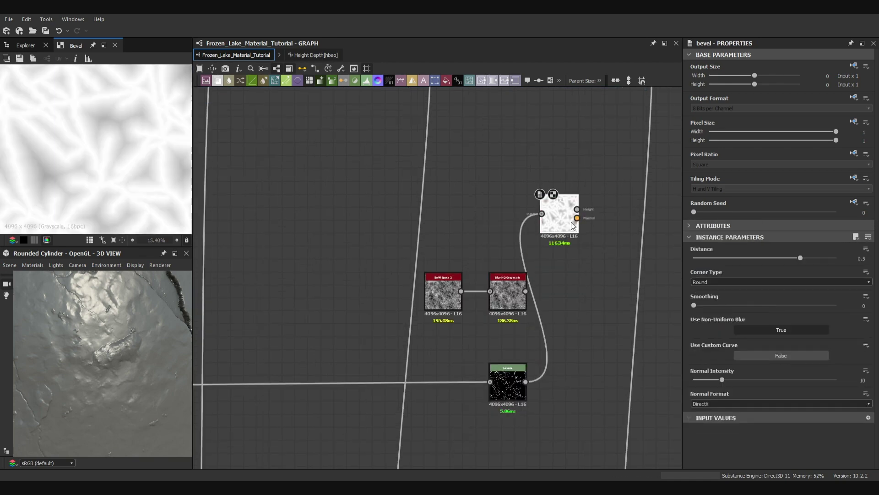
{"action": "key", "text": "Return"}
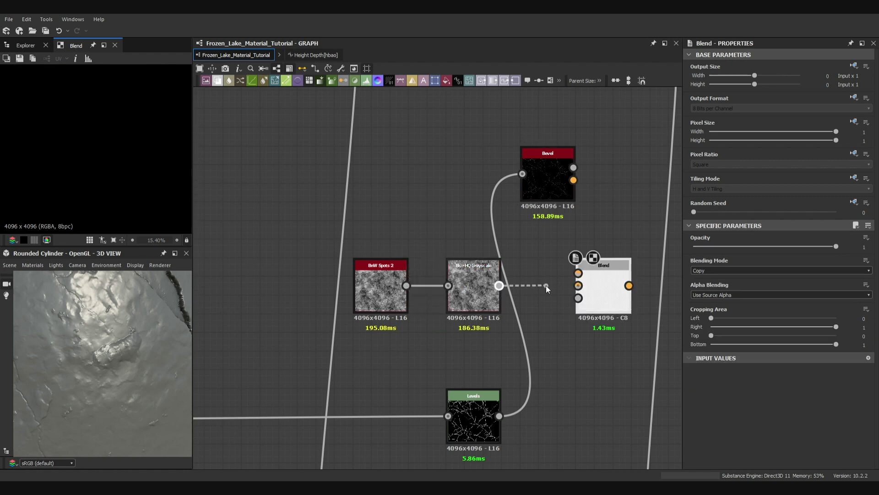
Connect the blurred BnW Spots 2 to a Blend in the crack chain and link White Noise into the chain's last Blend
{"action": "left_click_drag", "start_coordinate": [499, 285], "coordinate": [578, 273]}
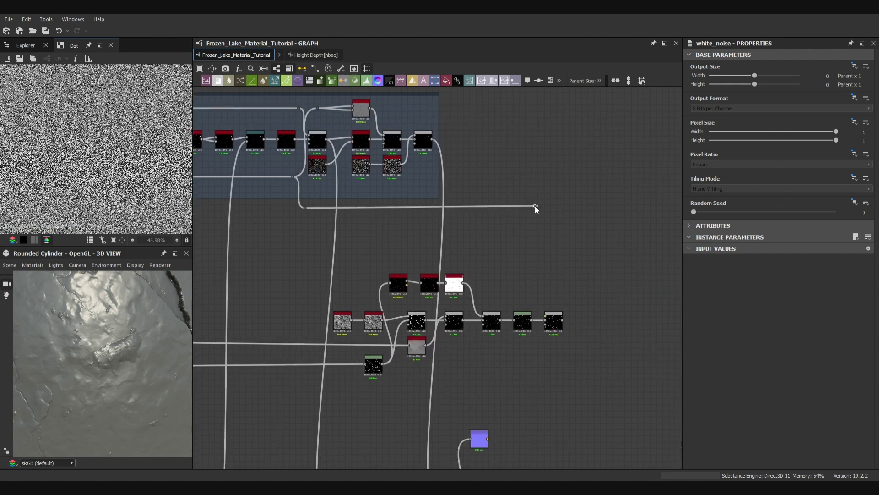
{"action": "left_click", "coordinate": [562, 318]}
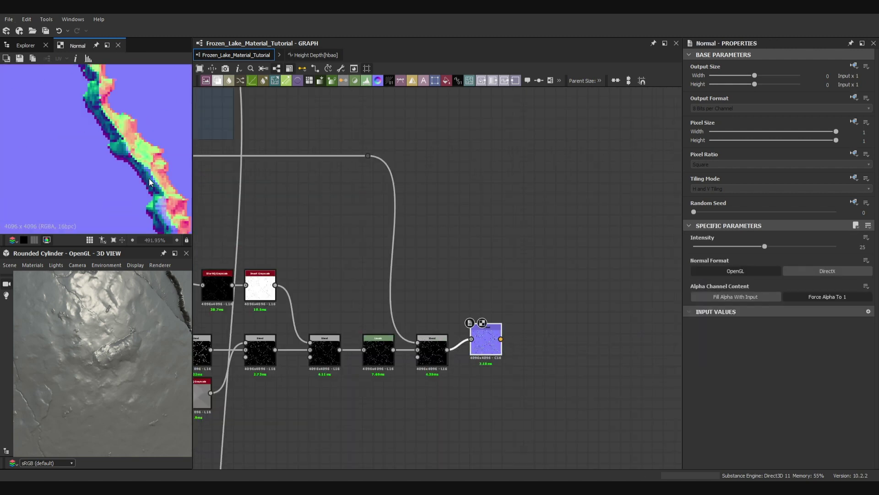
{"action": "left_click", "coordinate": [435, 352]}
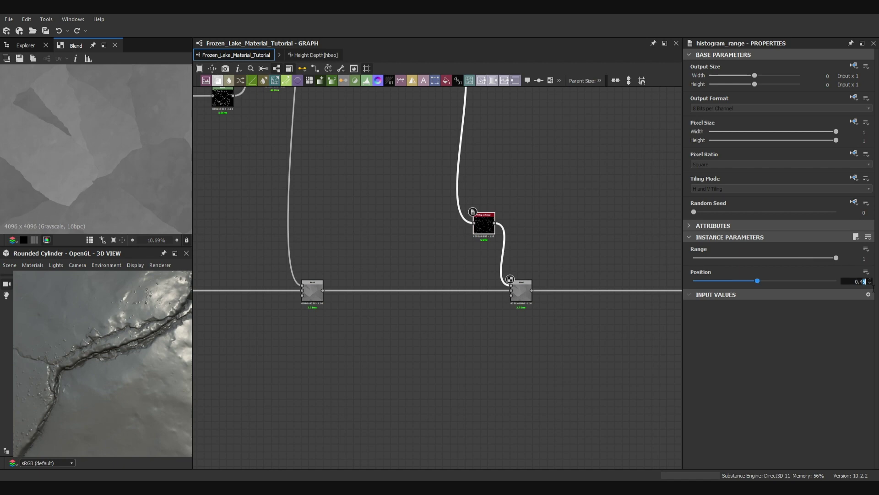
Blend the Histogram Range output against the height using Divide, pass it through Histogram Scan, and frame the scan as "Gap Fill Mask"
{"action": "left_click_drag", "start_coordinate": [143, 342], "coordinate": [128, 329]}
{"action": "scroll", "coordinate": [128, 330], "scroll_direction": "up", "scroll_amount": 5}
{"action": "left_click", "coordinate": [521, 291]}
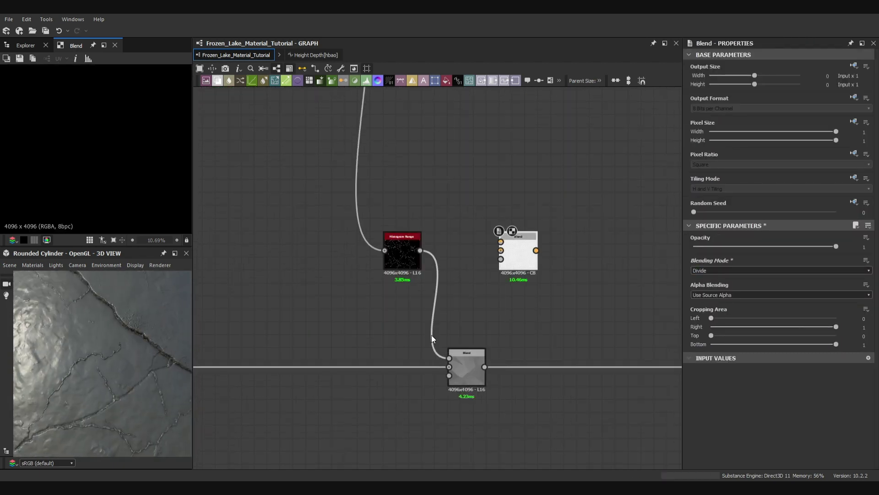
{"action": "double_click", "coordinate": [708, 101]}
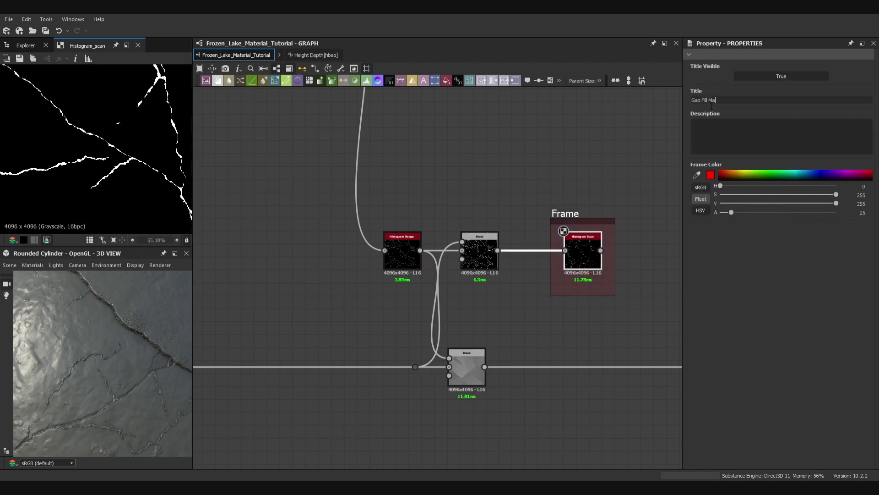
{"action": "type", "text": "sk"}
{"action": "key", "text": "Return"}
Combine the Gap Fill Mask with the mask line through Blend and Histogram Scan, and enter 0.2 in the Levels node feeding the next Blend
{"action": "scroll", "coordinate": [602, 233], "scroll_direction": "down", "scroll_amount": 2}
{"action": "middle_click_drag", "start_coordinate": [602, 232], "coordinate": [528, 271]}
{"action": "scroll", "coordinate": [513, 280], "scroll_direction": "up", "scroll_amount": 2}
{"action": "left_click_drag", "start_coordinate": [528, 270], "coordinate": [553, 301]}
{"action": "scroll", "coordinate": [601, 253], "scroll_direction": "down", "scroll_amount": 2}
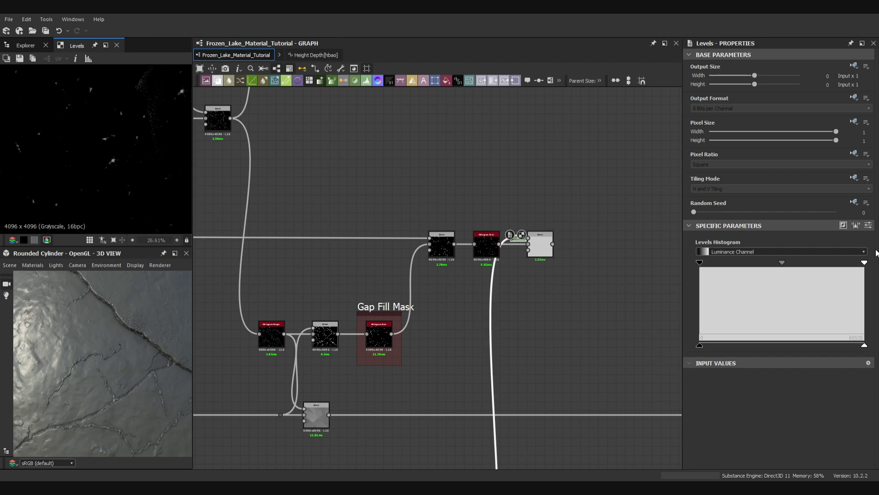
{"action": "type", "text": ".2"}
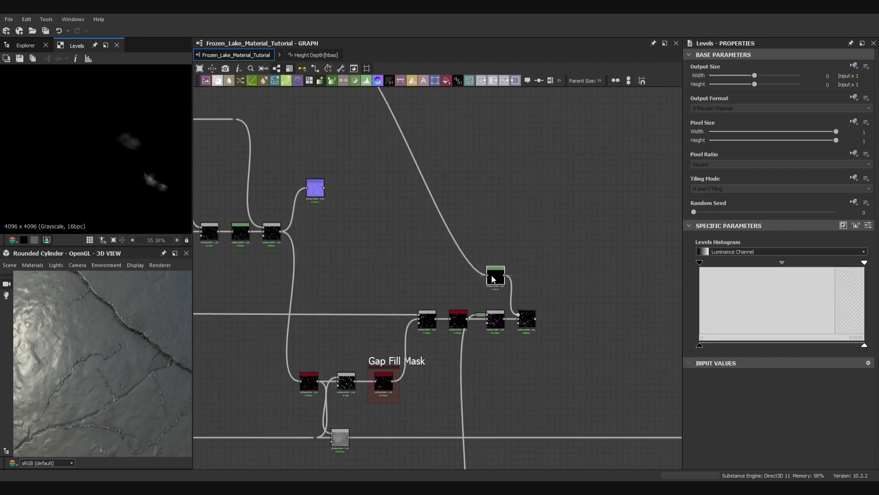
{"action": "scroll", "coordinate": [515, 374], "scroll_direction": "up", "scroll_amount": 2}
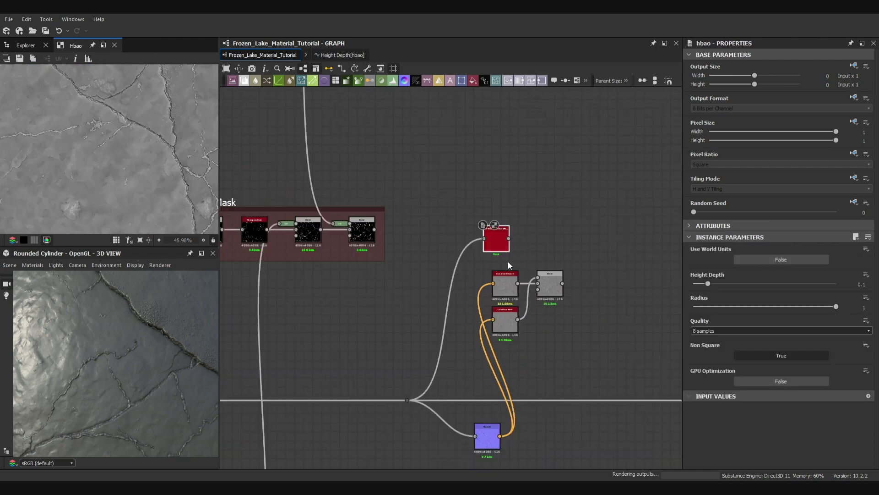
Place the HBAO Ambient Occlusion node by the curvature nodes and set the top Dust mask's level to 0.61
{"action": "left_click_drag", "start_coordinate": [499, 248], "coordinate": [508, 258]}
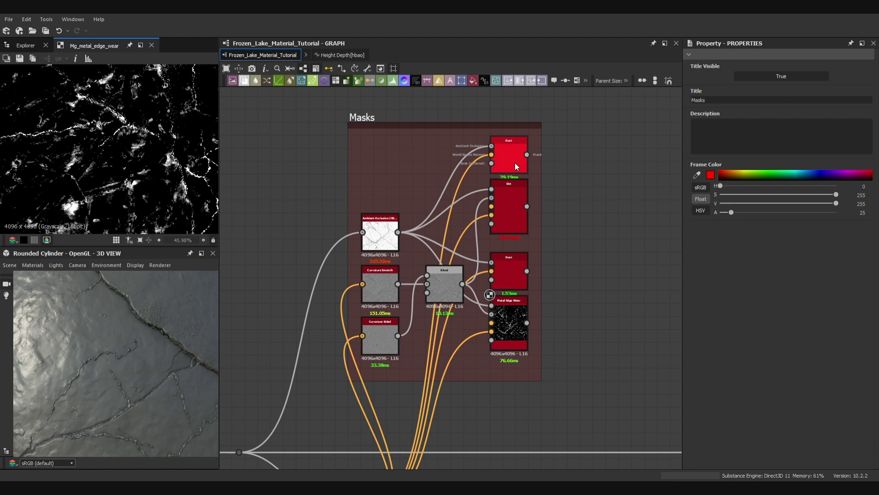
{"action": "left_click", "coordinate": [515, 164]}
{"action": "left_click", "coordinate": [861, 258]}
{"action": "key", "text": "Tab"}
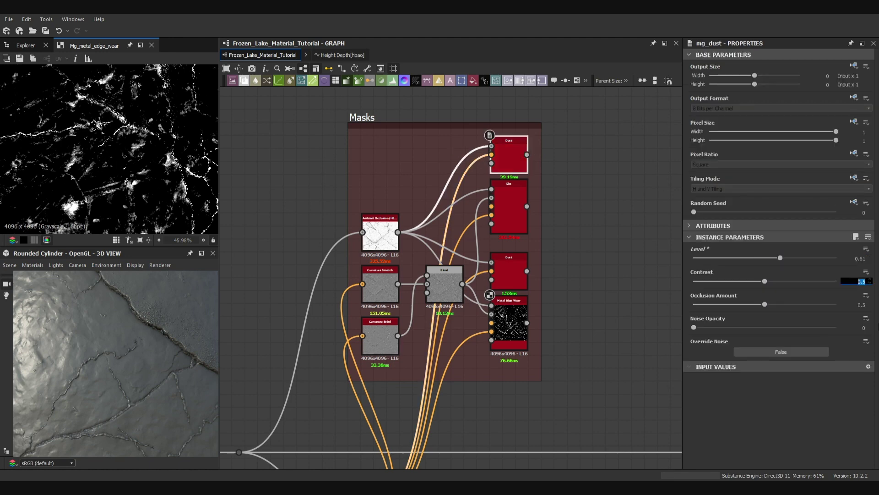
Nudge the Dirt mask into place, preview the lower Dust mask, and set Metal Edge Wear's wear contrast to 0.1
{"action": "double_click", "coordinate": [509, 206]}
{"action": "left_click_drag", "start_coordinate": [509, 206], "coordinate": [510, 202]}
{"action": "double_click", "coordinate": [510, 274]}
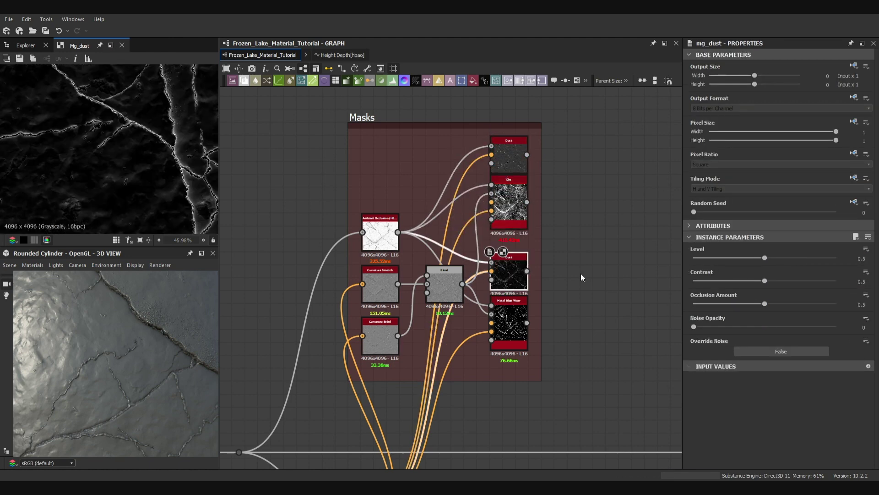
{"action": "double_click", "coordinate": [507, 320]}
{"action": "scroll", "coordinate": [418, 286], "scroll_direction": "down", "scroll_amount": 5}
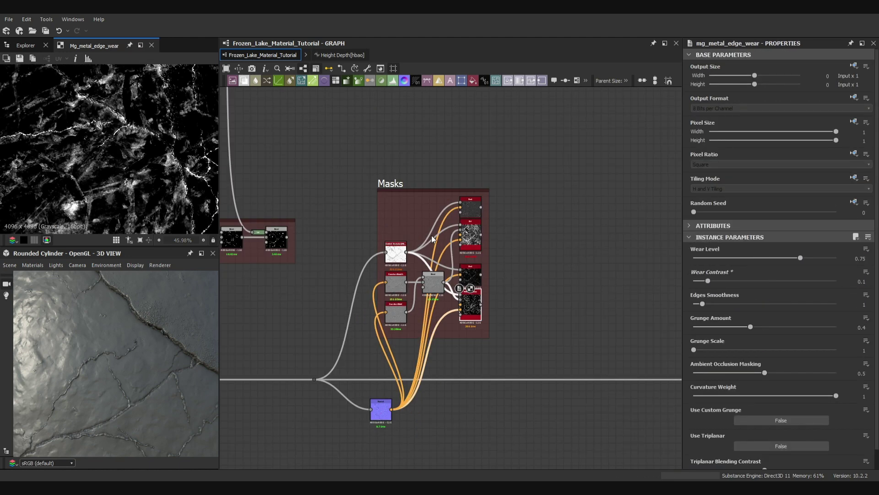
Delete the Uniform Color node feeding the Outputs frame and move its link point above the Masks frame
{"action": "left_click", "coordinate": [439, 298]}
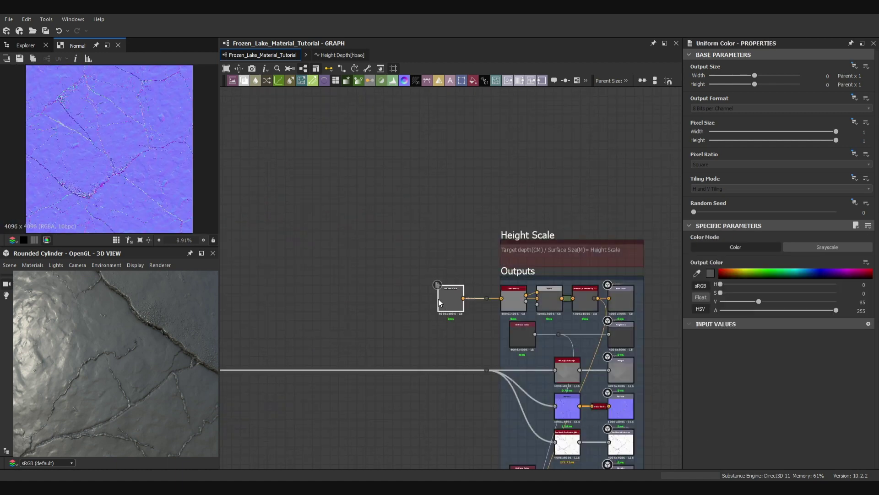
{"action": "key", "text": "Delete"}
{"action": "scroll", "coordinate": [438, 299], "scroll_direction": "down", "scroll_amount": 3}
{"action": "middle_click_drag", "start_coordinate": [415, 204], "coordinate": [502, 208]}
{"action": "left_click_drag", "start_coordinate": [601, 192], "coordinate": [581, 191]}
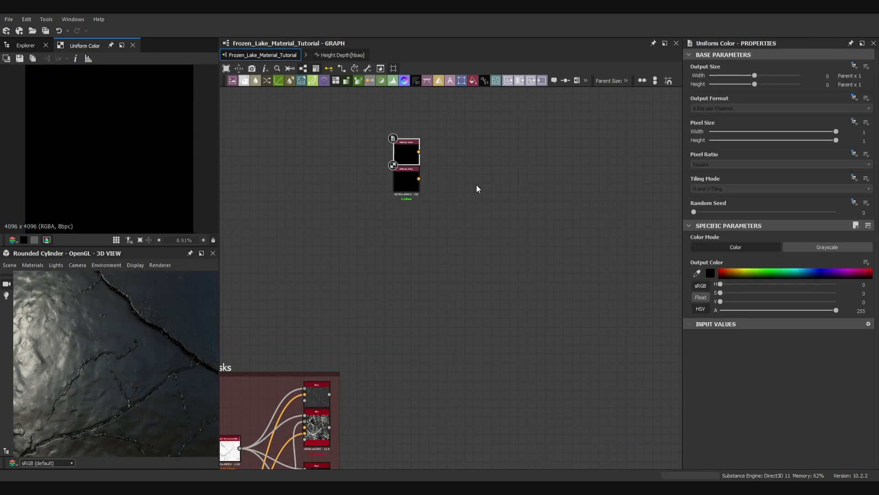
Set the two stacked Uniform Color nodes to a dark blue and a lighter blue
{"action": "left_click", "coordinate": [865, 284]}
{"action": "key", "text": "Tab"}
{"action": "type", "text": "66"}
{"action": "double_click", "coordinate": [407, 153]}
{"action": "double_click", "coordinate": [406, 182]}
{"action": "left_click", "coordinate": [864, 284]}
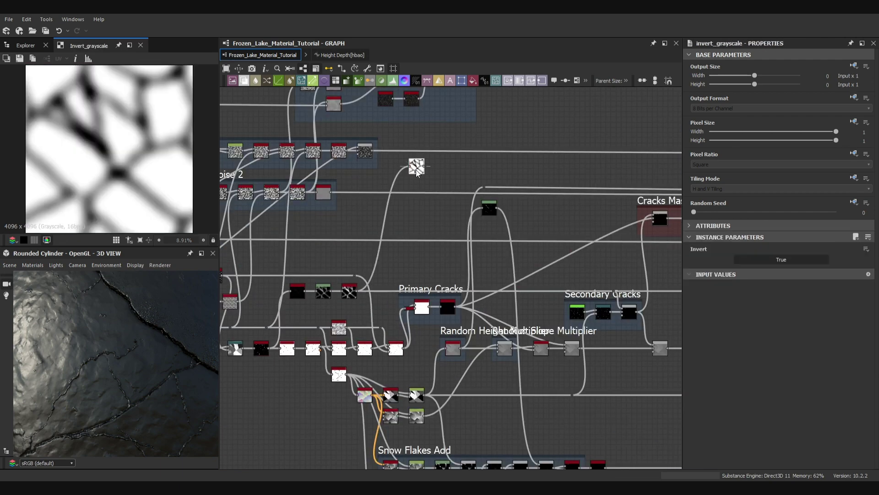
Carry the inverted crack map over to a Levels node beside the Uniform Colors and set Level In Low to 0.9013
{"action": "middle_click_drag", "start_coordinate": [527, 203], "coordinate": [376, 228]}
{"action": "scroll", "coordinate": [421, 196], "scroll_direction": "up", "scroll_amount": 5}
{"action": "double_click", "coordinate": [421, 195]}
{"action": "left_click", "coordinate": [869, 227]}
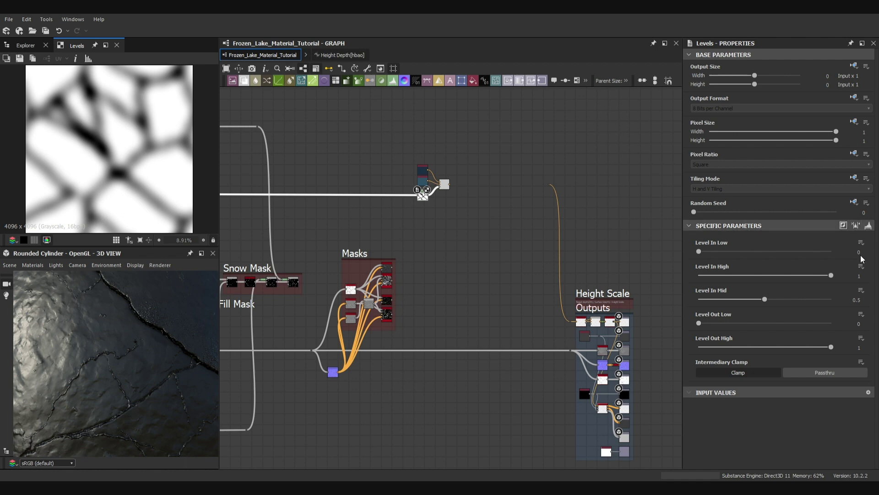
{"action": "left_click", "coordinate": [859, 253]}
{"action": "type", "text": "0.9013"}
{"action": "key", "text": "Tab"}
Connect the Blend of the two Uniform Colors to the base color chain in the Outputs frame
{"action": "double_click", "coordinate": [444, 184]}
{"action": "scroll", "coordinate": [444, 184], "scroll_direction": "up", "scroll_amount": 3}
{"action": "scroll", "coordinate": [116, 364], "scroll_direction": "down", "scroll_amount": 5}
{"action": "scroll", "coordinate": [458, 229], "scroll_direction": "down", "scroll_amount": 6}
{"action": "left_click_drag", "start_coordinate": [423, 235], "coordinate": [467, 334]}
{"action": "left_click_drag", "start_coordinate": [458, 274], "coordinate": [639, 275]}
{"action": "middle_click_drag", "start_coordinate": [390, 235], "coordinate": [614, 229]}
{"action": "scroll", "coordinate": [443, 218], "scroll_direction": "up", "scroll_amount": 5}
{"action": "scroll", "coordinate": [439, 215], "scroll_direction": "up", "scroll_amount": 5}
Add a BW Color Variation node after the color Blend with value variation 0.1 and hue variation 0.15
{"action": "key", "text": "space"}
{"action": "double_click", "coordinate": [424, 204]}
{"action": "left_click", "coordinate": [722, 257]}
{"action": "type", "text": "0.1"}
{"action": "key", "text": "Tab"}
{"action": "type", "text": "0.15"}
{"action": "key", "text": "Tab"}
Connect the Dust and Dirt masks to the BW Color Variation inputs and inspect the color on the 3D cylinder
{"action": "scroll", "coordinate": [415, 222], "scroll_direction": "down", "scroll_amount": 5}
{"action": "middle_click_drag", "start_coordinate": [409, 271], "coordinate": [554, 178]}
{"action": "left_click_drag", "start_coordinate": [438, 250], "coordinate": [557, 124]}
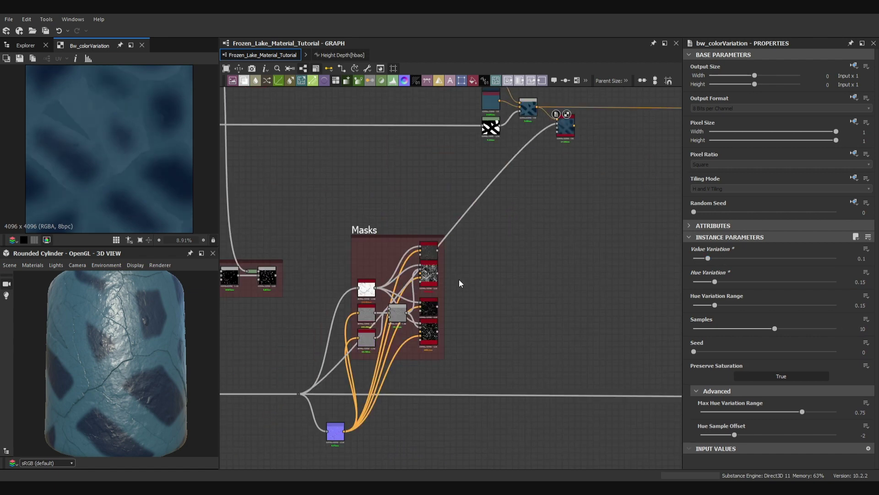
{"action": "scroll", "coordinate": [563, 132], "scroll_direction": "up", "scroll_amount": 4}
{"action": "scroll", "coordinate": [110, 149], "scroll_direction": "up", "scroll_amount": 5}
{"action": "double_click", "coordinate": [456, 163]}
{"action": "double_click", "coordinate": [536, 207]}
{"action": "left_click_drag", "start_coordinate": [536, 206], "coordinate": [536, 160]}
{"action": "scroll", "coordinate": [116, 369], "scroll_direction": "up", "scroll_amount": 5}
{"action": "left_click_drag", "start_coordinate": [116, 369], "coordinate": [130, 369]}
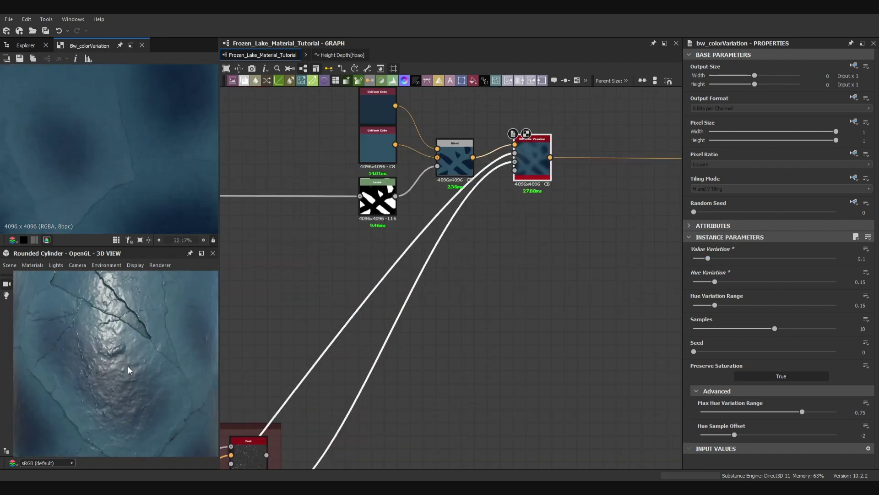
Insert an HSL node with lightness 0.45 between BW Color Variation and the next Blend, and dock it
{"action": "double_click", "coordinate": [610, 192]}
{"action": "left_click_drag", "start_coordinate": [469, 187], "coordinate": [504, 129]}
{"action": "type", "text": "hsl"}
{"action": "key", "text": "Return"}
{"action": "left_click_drag", "start_coordinate": [562, 131], "coordinate": [585, 175]}
{"action": "left_click", "coordinate": [861, 293]}
{"action": "type", "text": "0.45"}
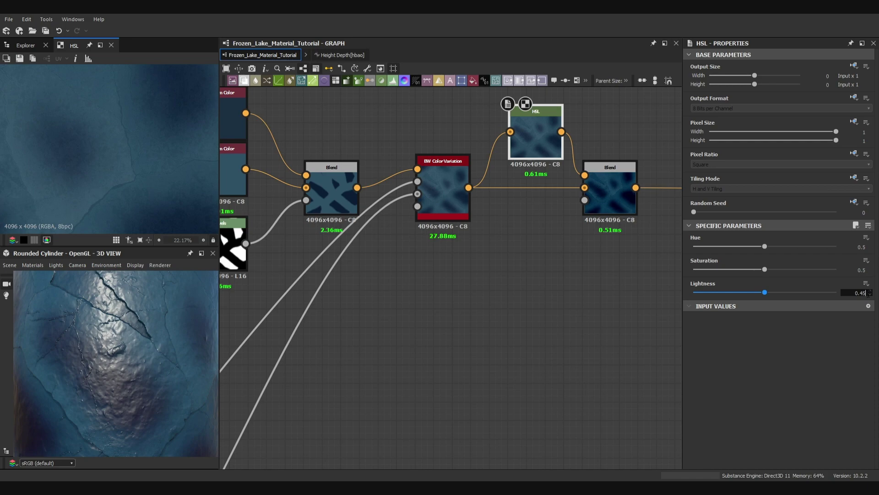
{"action": "key", "text": "Return"}
{"action": "key", "text": "d"}
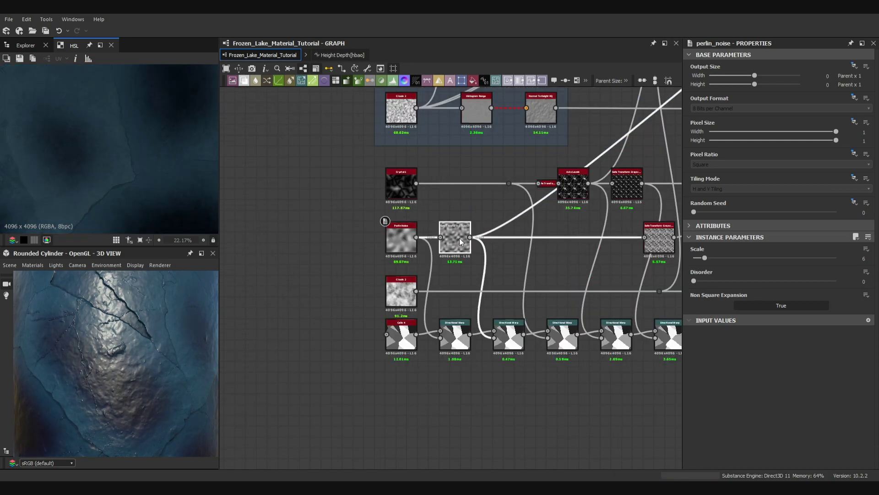
Build a warped noise chain ending in Normal To Height HQ, frame it as "Color Change Map", and use it as the HSL Blend's mask
{"action": "scroll", "coordinate": [364, 210], "scroll_direction": "down", "scroll_amount": 3}
{"action": "middle_click_drag", "start_coordinate": [364, 211], "coordinate": [297, 196]}
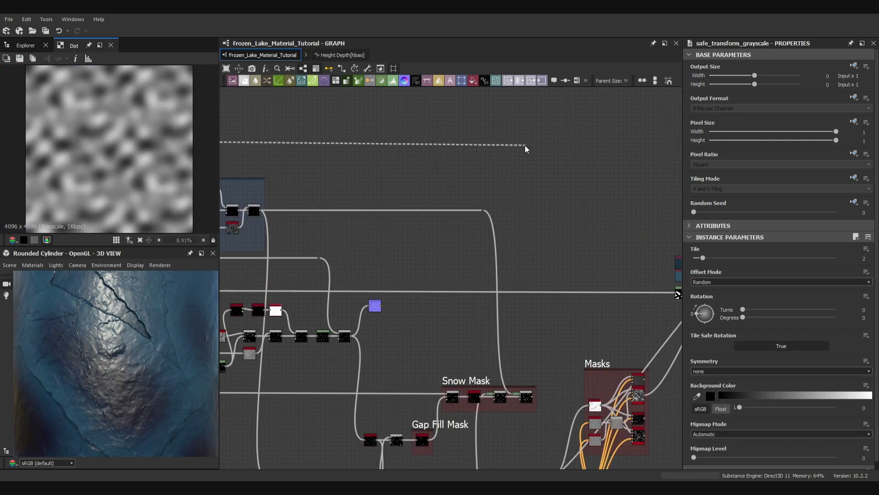
{"action": "scroll", "coordinate": [524, 144], "scroll_direction": "up", "scroll_amount": 3}
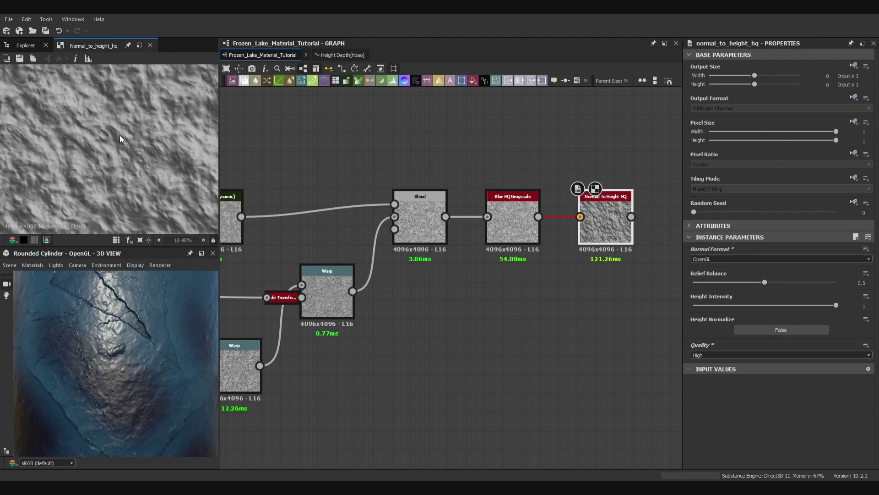
{"action": "scroll", "coordinate": [321, 249], "scroll_direction": "down", "scroll_amount": 5}
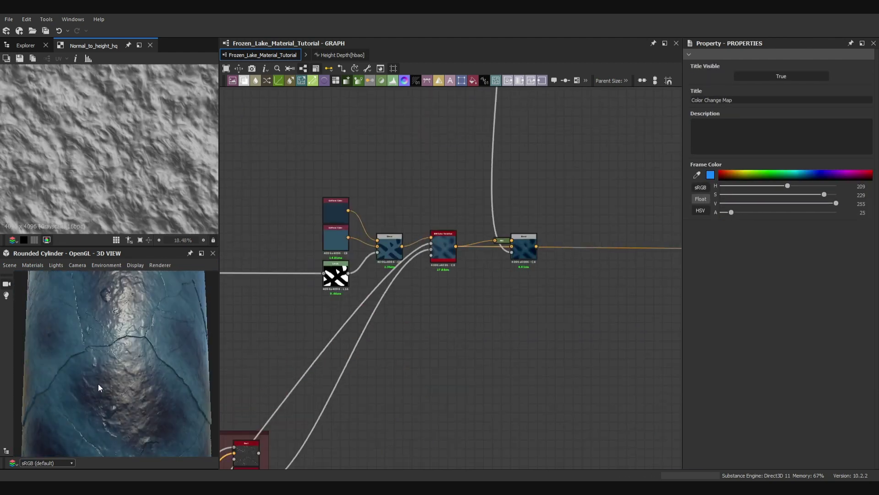
Blend a white Uniform Color over the blue base color at opacity 0.75
{"action": "scroll", "coordinate": [100, 383], "scroll_direction": "down", "scroll_amount": 3}
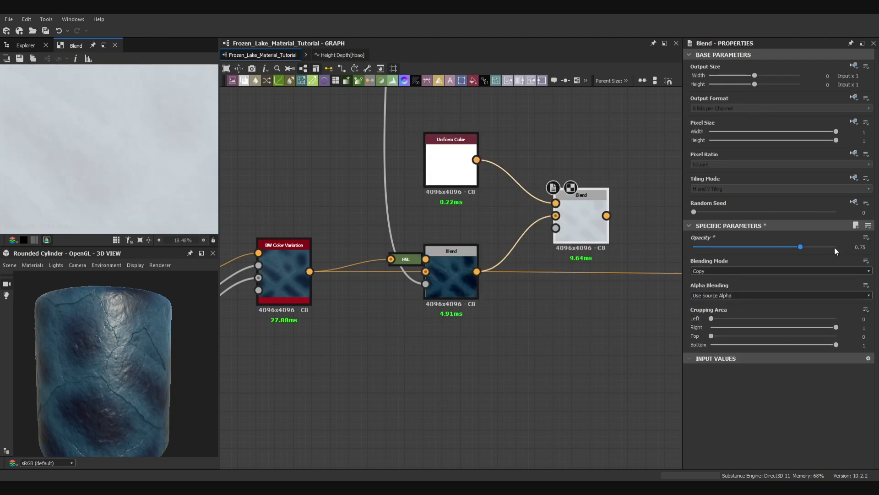
{"action": "scroll", "coordinate": [459, 224], "scroll_direction": "down", "scroll_amount": 8}
{"action": "middle_click_drag", "start_coordinate": [256, 265], "coordinate": [436, 301]}
{"action": "scroll", "coordinate": [389, 169], "scroll_direction": "up", "scroll_amount": 2}
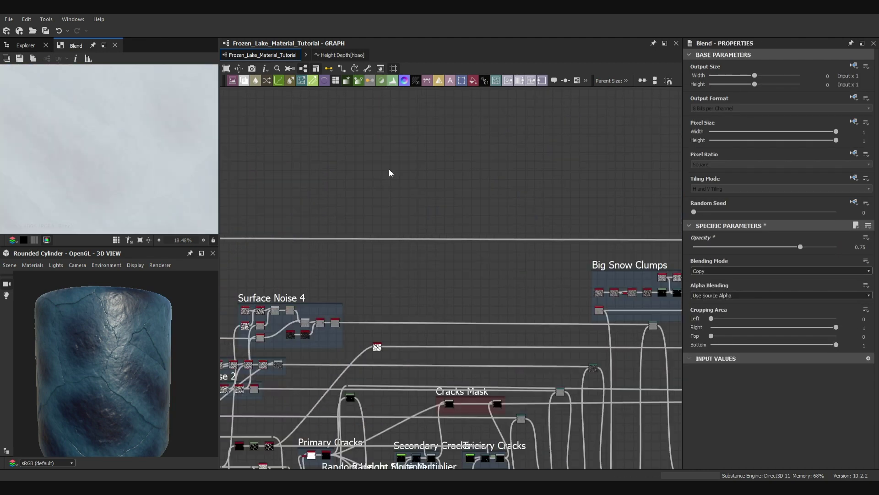
Branch three Safe Transform Grayscale nodes off a Perlin Noise node and change their random seeds
{"action": "scroll", "coordinate": [140, 145], "scroll_direction": "down", "scroll_amount": 2}
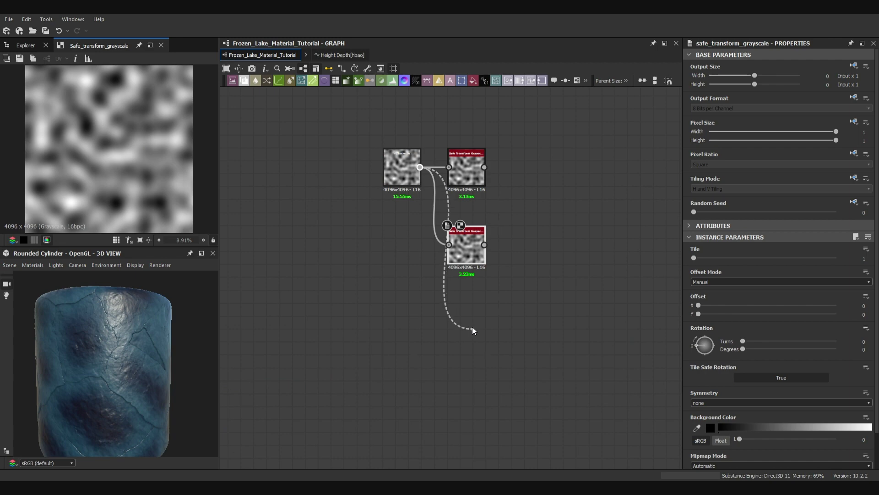
{"action": "left_click_drag", "start_coordinate": [472, 327], "coordinate": [469, 314]}
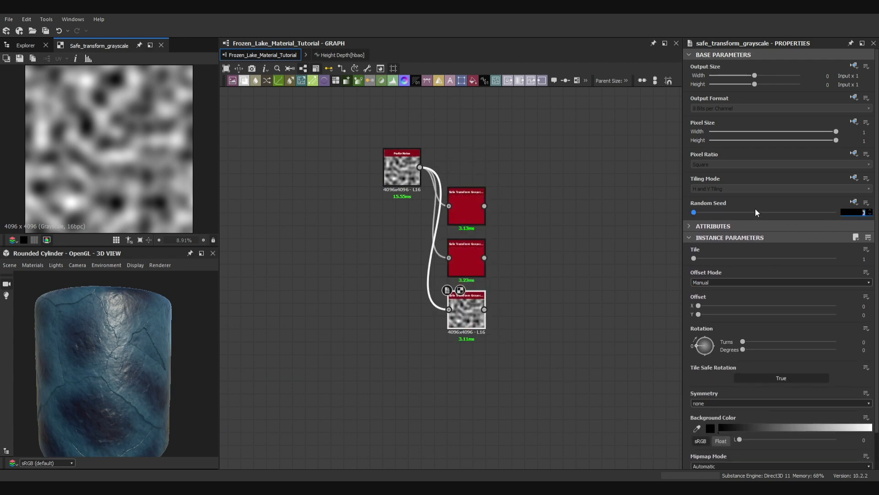
{"action": "key", "text": "Return"}
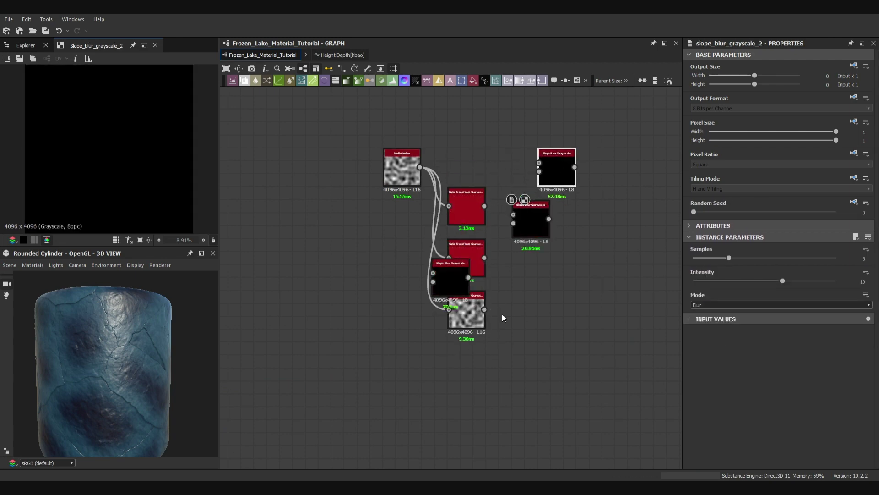
Arrange four Slope Blur Grayscale nodes, follow each with a Levels node, and combine them through Blends, the last using Max (Lighten) at 0.25
{"action": "left_click_drag", "start_coordinate": [454, 275], "coordinate": [562, 261]}
{"action": "left_click_drag", "start_coordinate": [563, 261], "coordinate": [657, 326]}
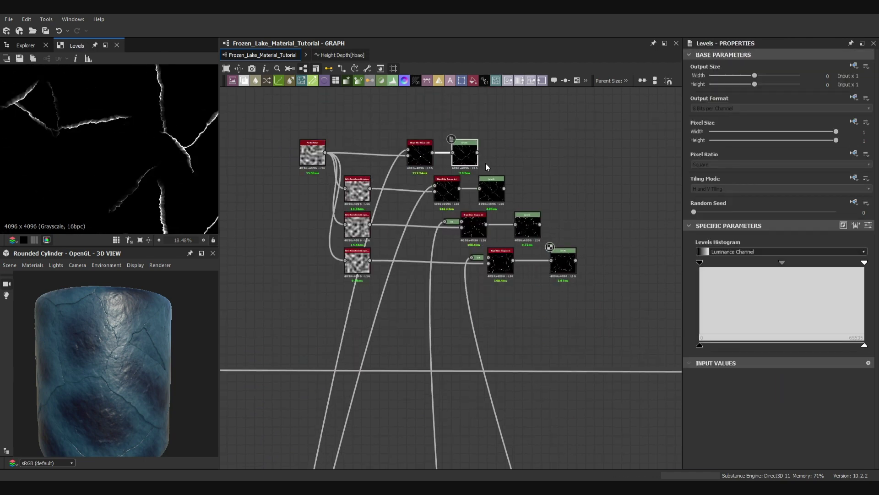
{"action": "double_click", "coordinate": [465, 153]}
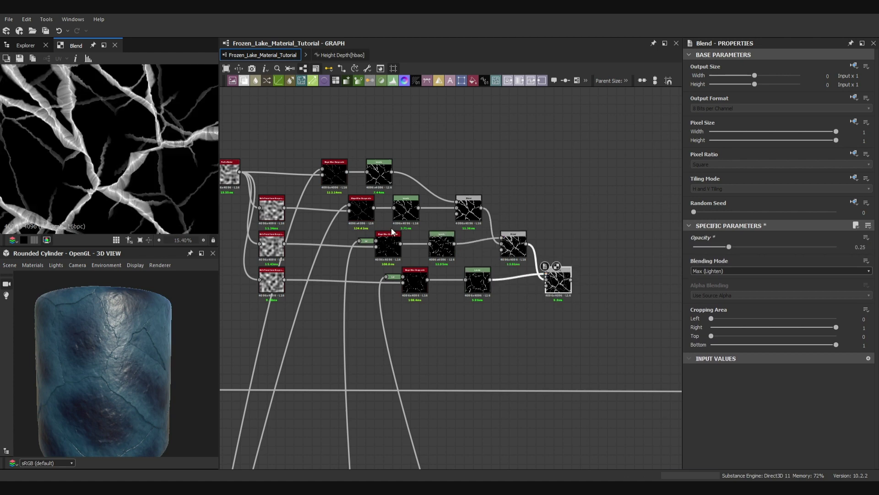
Connect Gaussian Noise to the second Slope Blur Grayscale and extend the crack chain to a Warp driven by blurred Crystal 1 at intensity 0.015
{"action": "scroll", "coordinate": [414, 352], "scroll_direction": "up", "scroll_amount": 5}
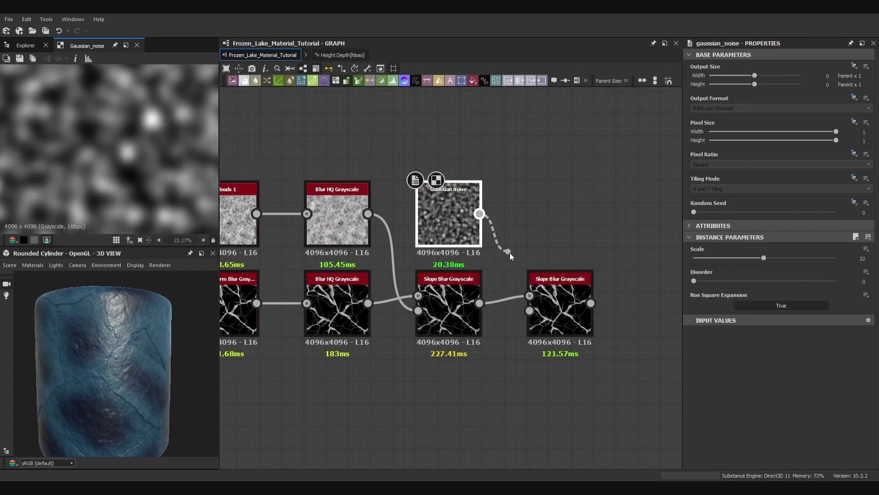
{"action": "left_click_drag", "start_coordinate": [512, 257], "coordinate": [530, 310]}
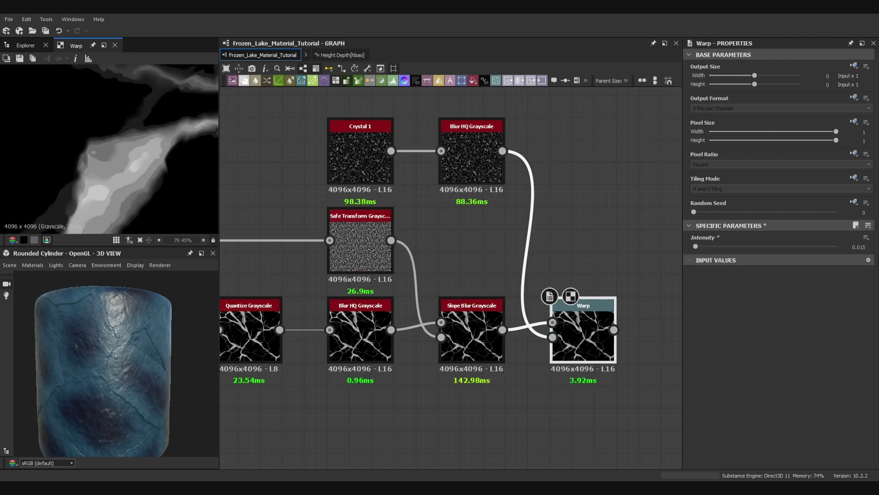
{"action": "scroll", "coordinate": [452, 238], "scroll_direction": "down", "scroll_amount": 2}
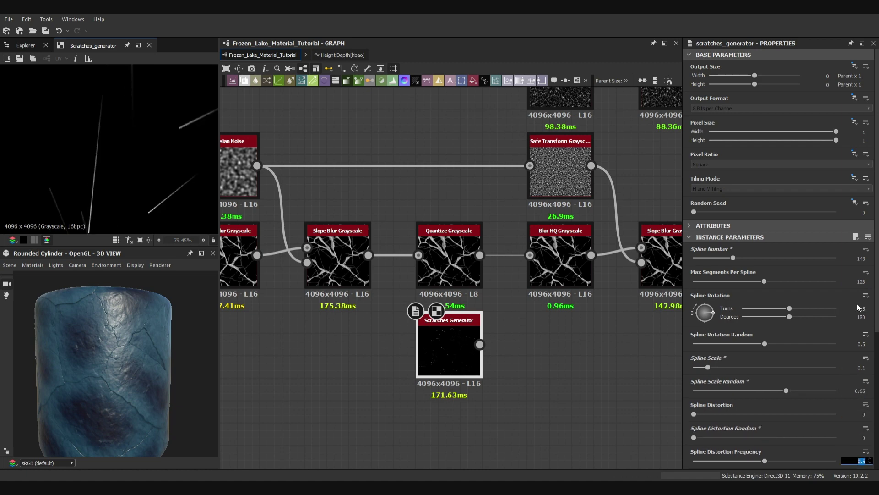
Set the remaining spline settings of the Scratches Generator, including its distortion frequency
{"action": "scroll", "coordinate": [869, 310], "scroll_direction": "down", "scroll_amount": 3}
{"action": "type", "text": "580.17"}
{"action": "scroll", "coordinate": [865, 348], "scroll_direction": "down", "scroll_amount": 2}
{"action": "left_click", "coordinate": [714, 410]}
{"action": "left_click", "coordinate": [711, 435]}
{"action": "key", "text": "f"}
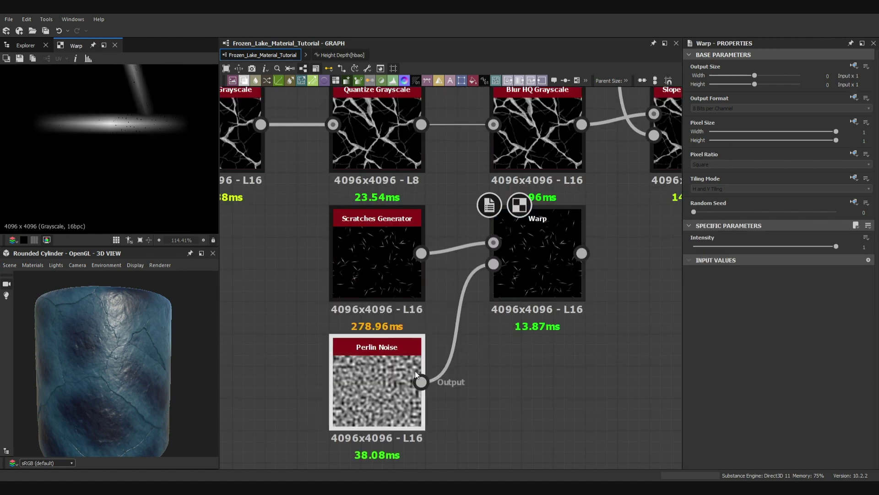
Warp the scratches with Perlin Noise, blur them, and add a Multi Dir. Warp Grayscale in Chain mode at intensity 3
{"action": "left_click", "coordinate": [548, 267]}
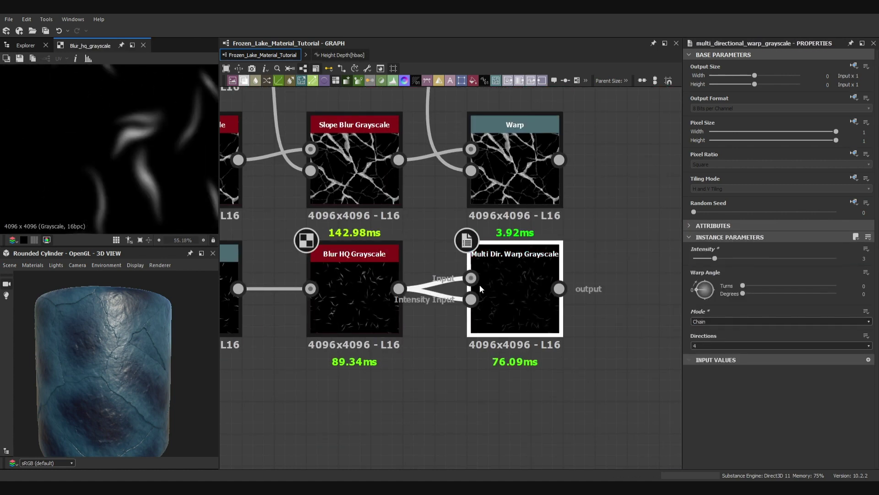
{"action": "scroll", "coordinate": [534, 317], "scroll_direction": "down", "scroll_amount": 5}
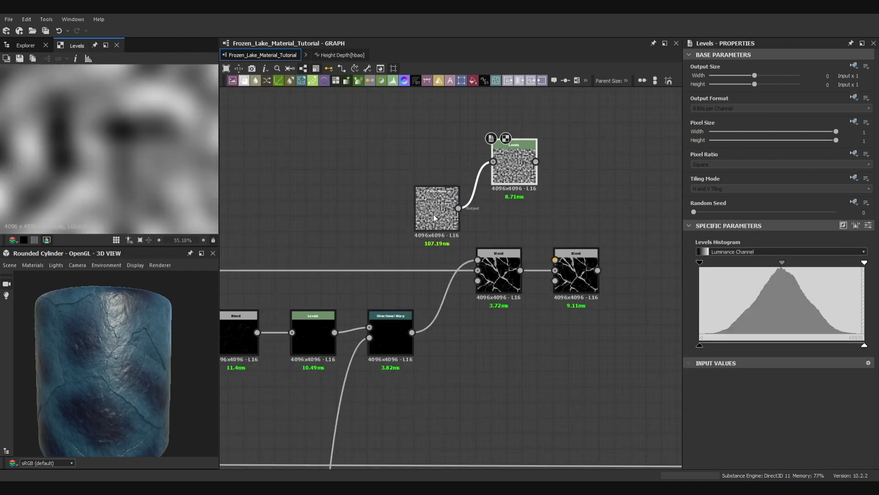
Feed a Perlin Noise into a Levels node above the crack Blends and adjust its low and mid input levels
{"action": "left_click", "coordinate": [434, 213]}
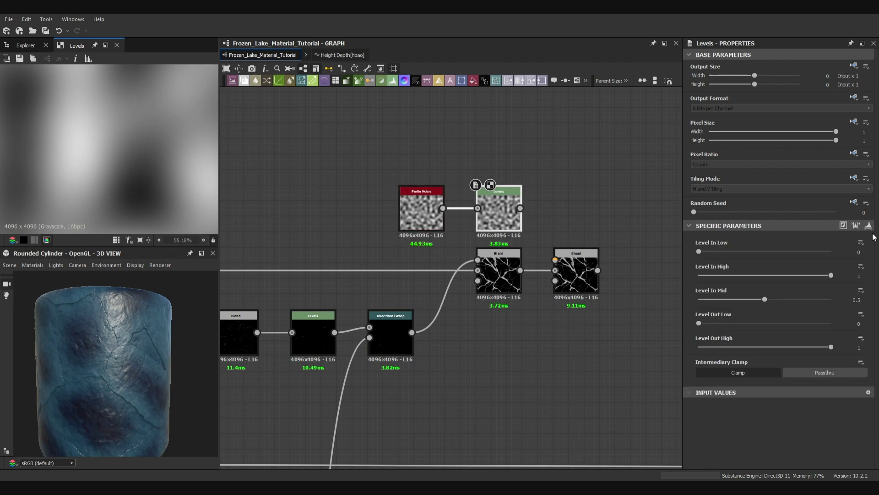
{"action": "left_click", "coordinate": [852, 251]}
{"action": "left_click", "coordinate": [857, 300]}
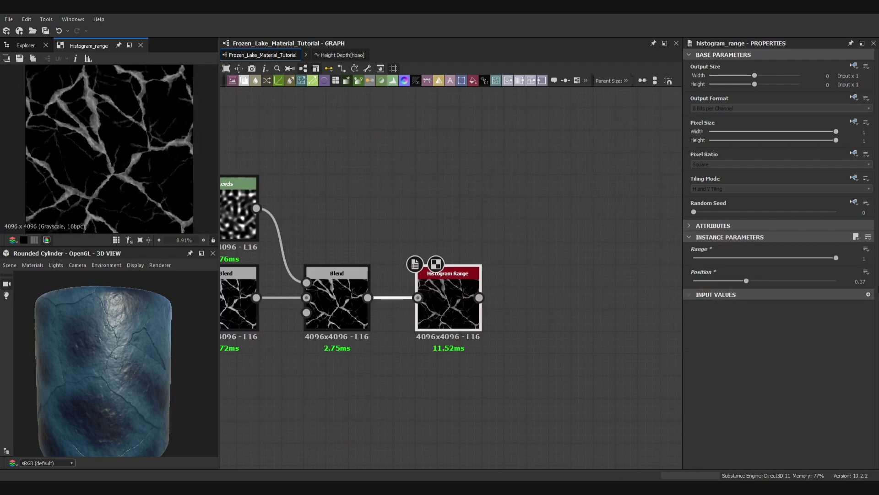
Frame the Histogram Range chain as "Inner Icing - Color" and adjust the opacity of a new white Blend over the base color
{"action": "scroll", "coordinate": [520, 290], "scroll_direction": "down", "scroll_amount": 5}
{"action": "left_click_drag", "start_coordinate": [255, 230], "coordinate": [392, 303]}
{"action": "type", "text": "25"}
{"action": "type", "text": "Inner Icing - Color"}
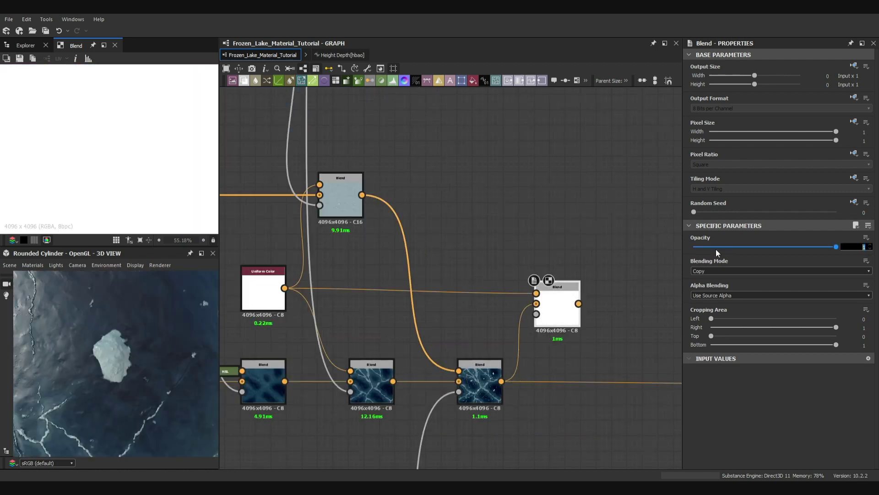
{"action": "left_click_drag", "start_coordinate": [716, 249], "coordinate": [757, 246]}
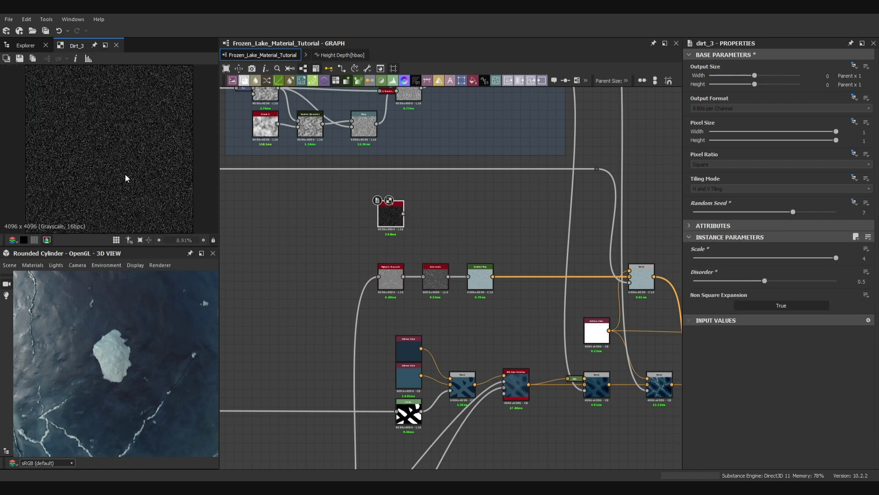
Add a Levels node after Dirt 3 with Level In High at 0.5902 and Level In Mid at 0.8917
{"action": "scroll", "coordinate": [348, 204], "scroll_direction": "up", "scroll_amount": 3}
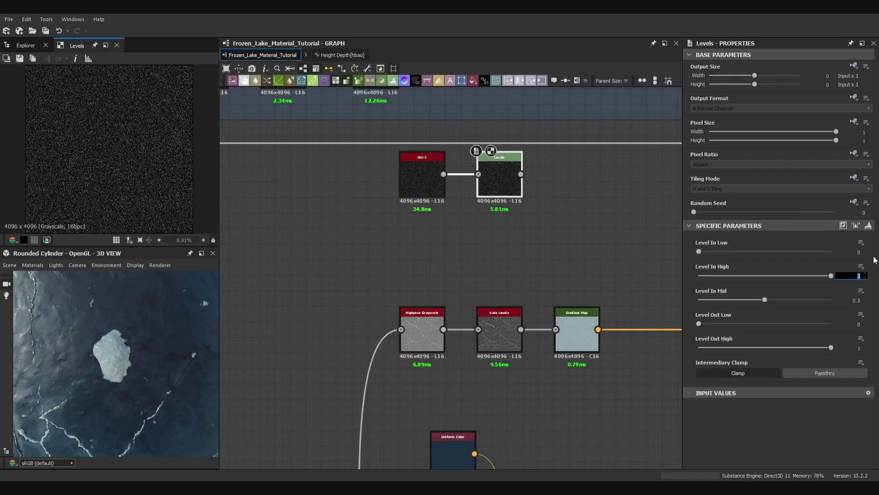
{"action": "key", "text": "Return"}
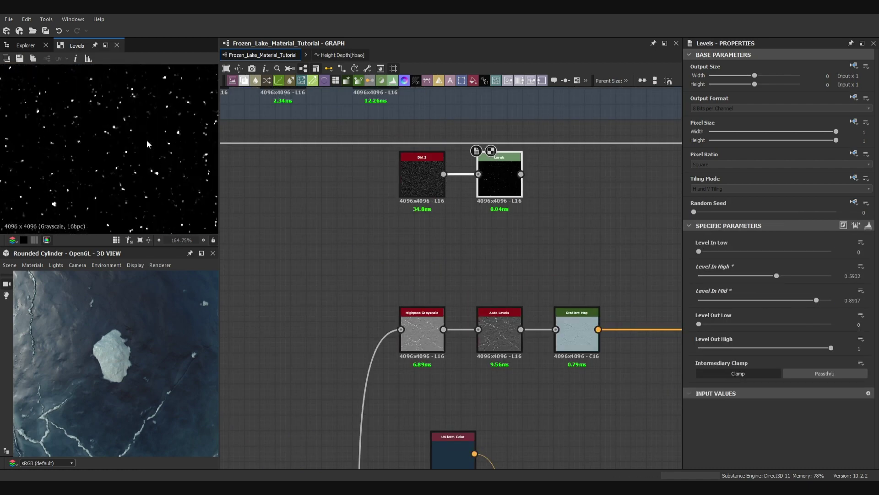
{"action": "scroll", "coordinate": [413, 230], "scroll_direction": "up", "scroll_amount": 3}
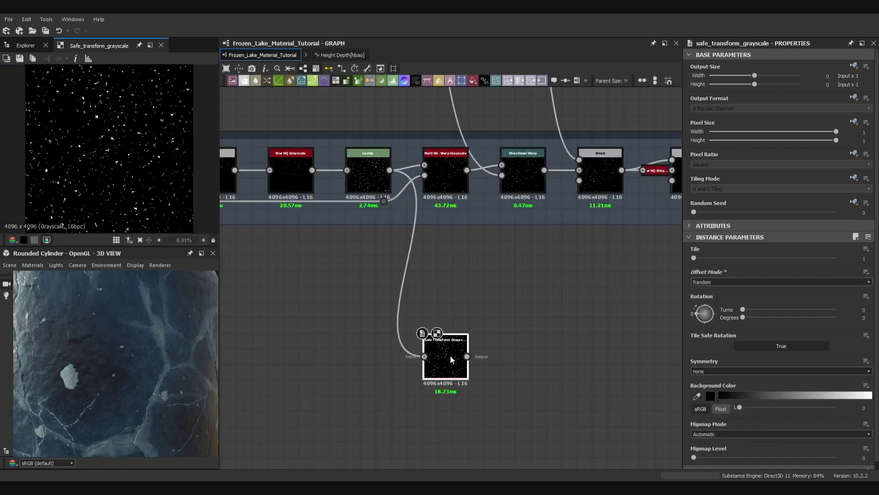
Branch a Random-offset Safe Transform Grayscale off the Small Snow Clumps Levels, warp it, and blend in Perlin Noise at scale 48
{"action": "scroll", "coordinate": [290, 172], "scroll_direction": "down", "scroll_amount": 3}
{"action": "left_click_drag", "start_coordinate": [290, 173], "coordinate": [481, 317]}
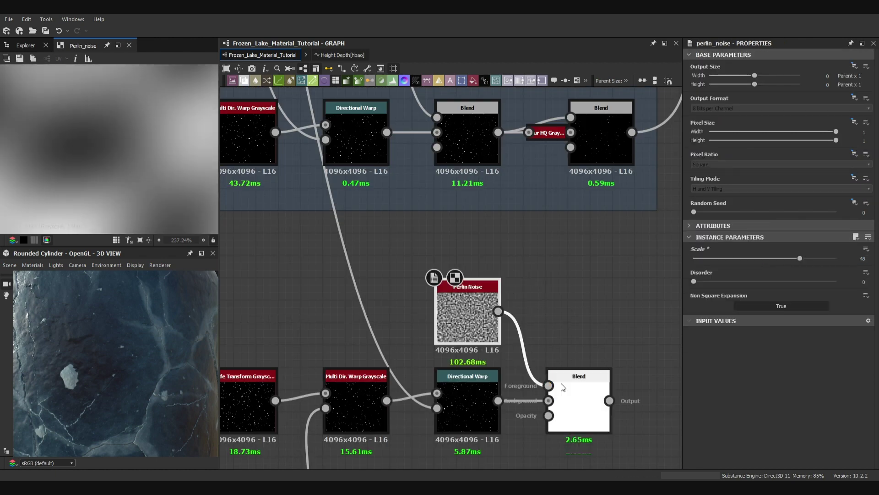
{"action": "left_click", "coordinate": [563, 387]}
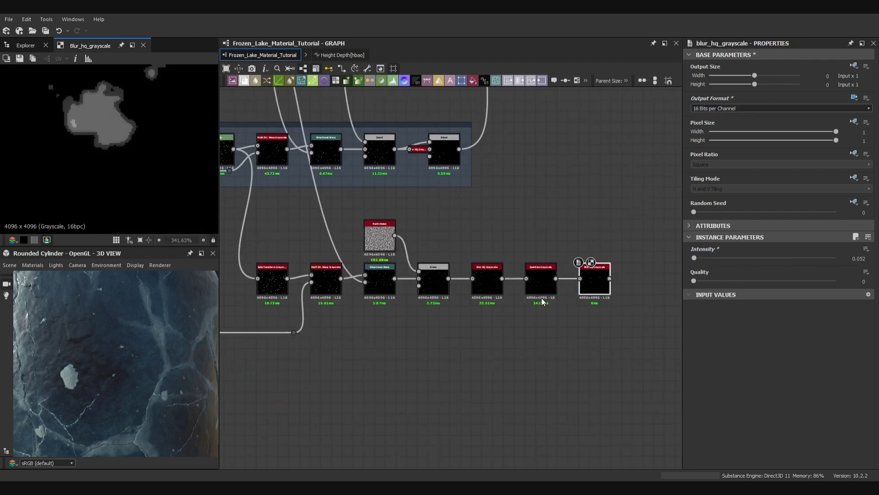
Frame the blurred and quantized chain as "Small Inner Icing - Color" and use it to blend white over the base color at 0.35
{"action": "left_click", "coordinate": [717, 100]}
{"action": "type", "text": "Inner I"}
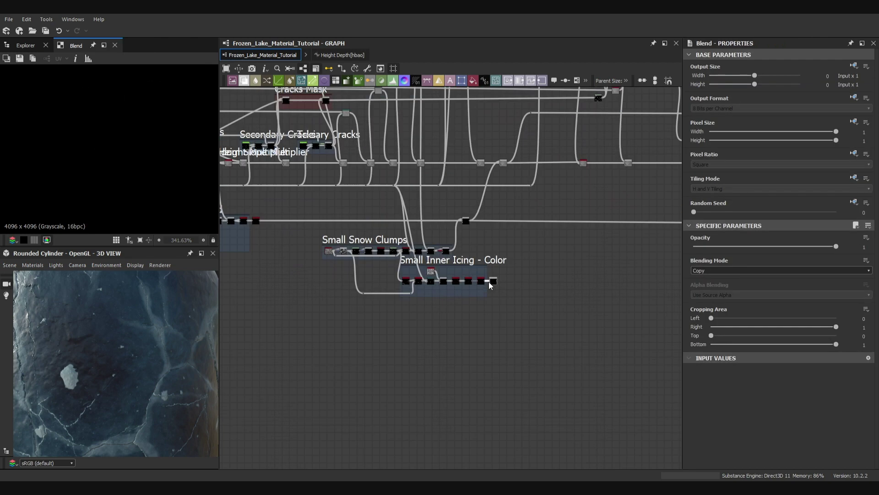
{"action": "scroll", "coordinate": [651, 281], "scroll_direction": "up", "scroll_amount": 3}
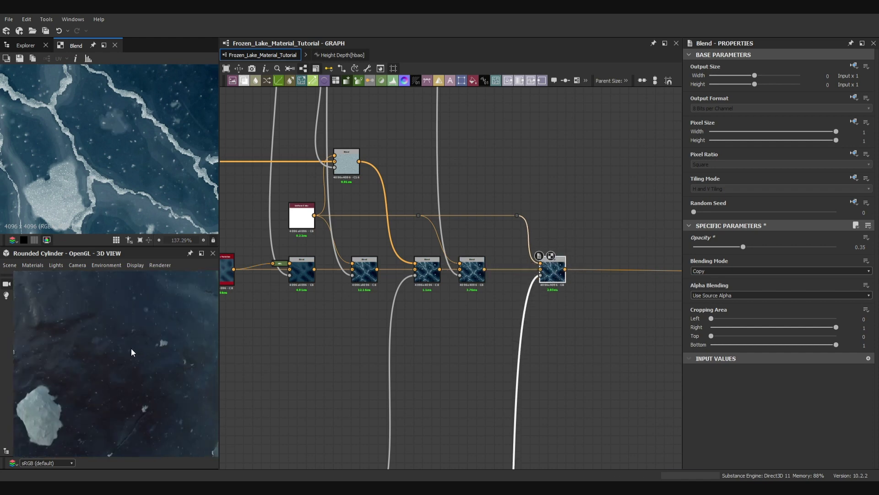
{"action": "left_click_drag", "start_coordinate": [131, 349], "coordinate": [143, 321]}
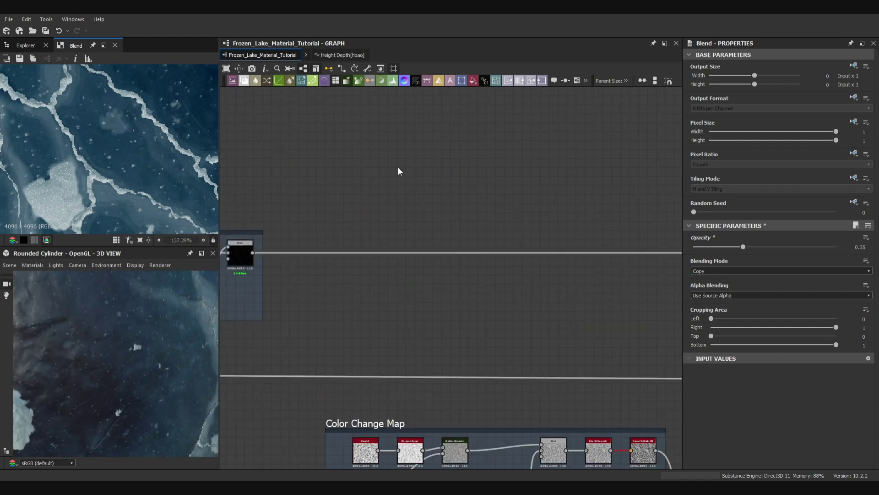
Blend Gaussian Noise with the DeGi - Crack Generator and extend the thin-crack chain to a final Multiply Blend
{"action": "left_click", "coordinate": [392, 162]}
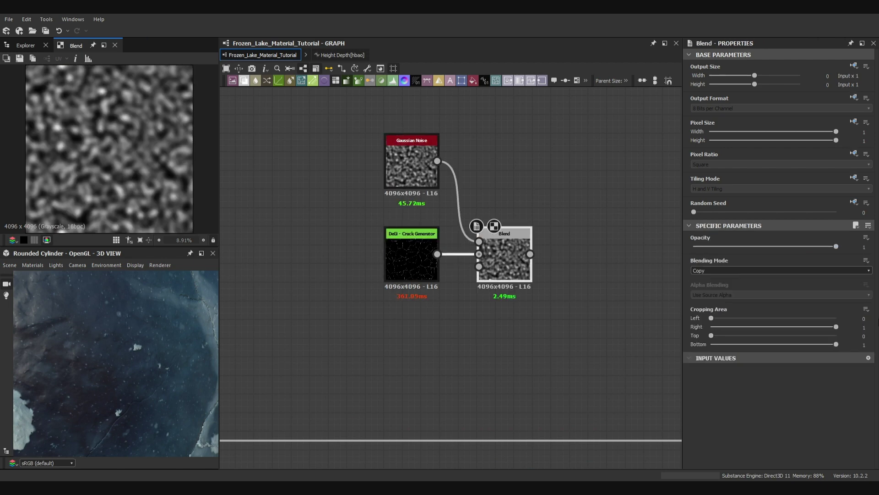
{"action": "left_click", "coordinate": [715, 296]}
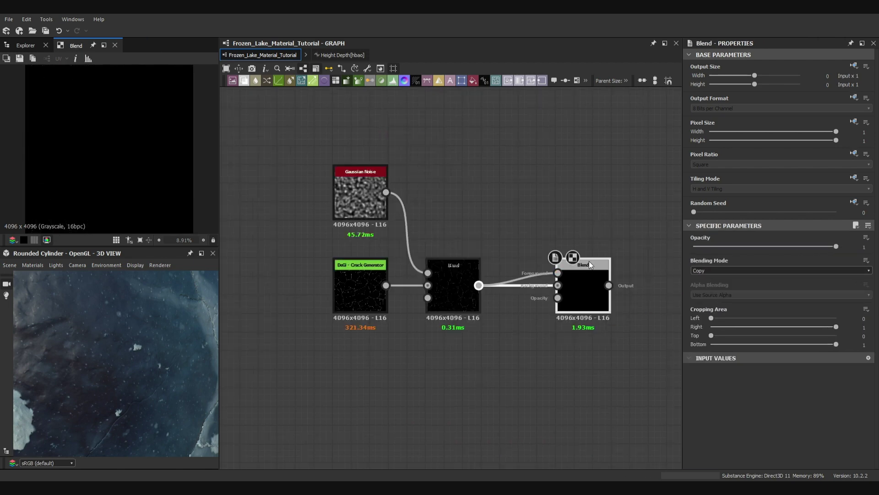
{"action": "left_click", "coordinate": [517, 286]}
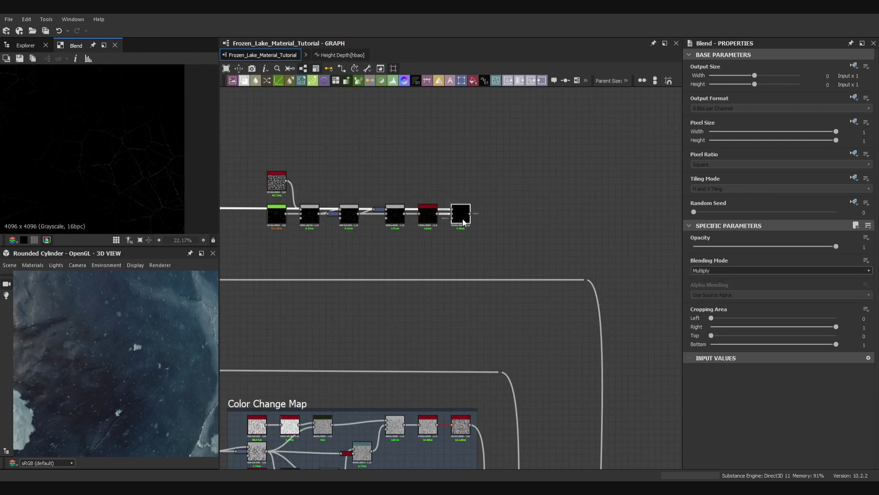
{"action": "middle_click_drag", "start_coordinate": [463, 220], "coordinate": [442, 223]}
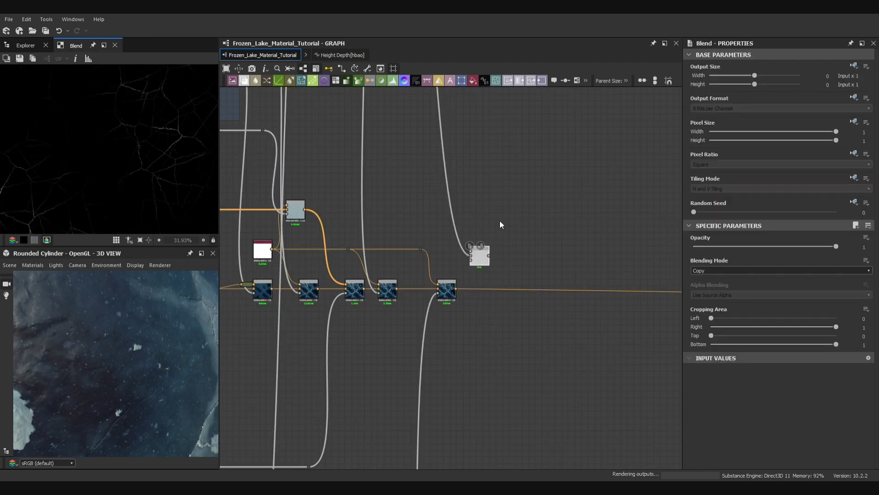
Blend white into the base color through the thin-crack mask at opacity 0.35 and add an HSL node feeding the following Blend
{"action": "scroll", "coordinate": [501, 226], "scroll_direction": "up", "scroll_amount": 4}
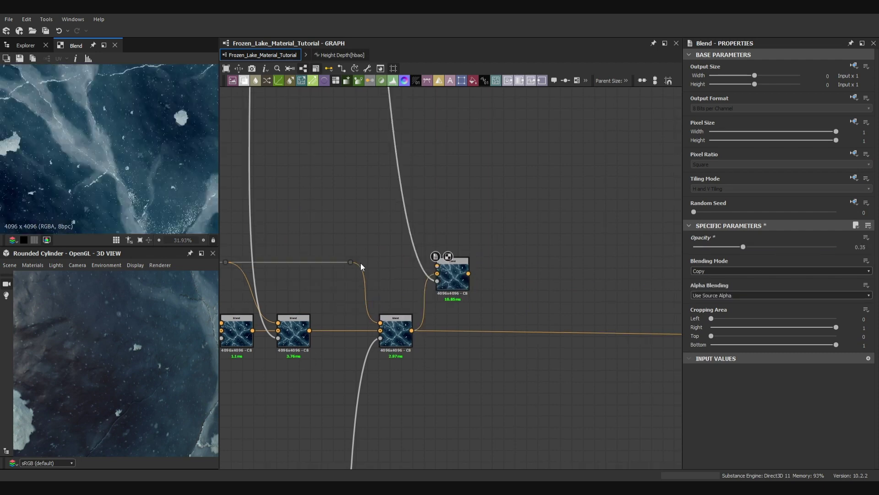
{"action": "scroll", "coordinate": [148, 381], "scroll_direction": "down", "scroll_amount": 3}
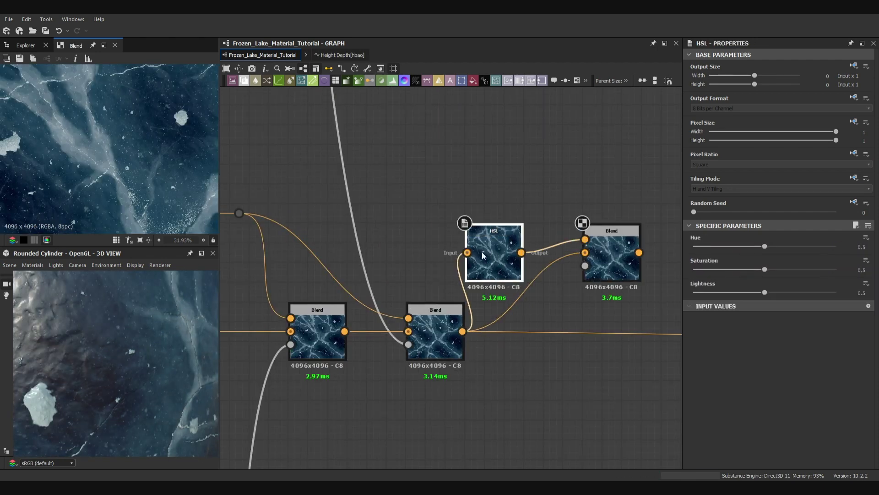
{"action": "double_click", "coordinate": [482, 251]}
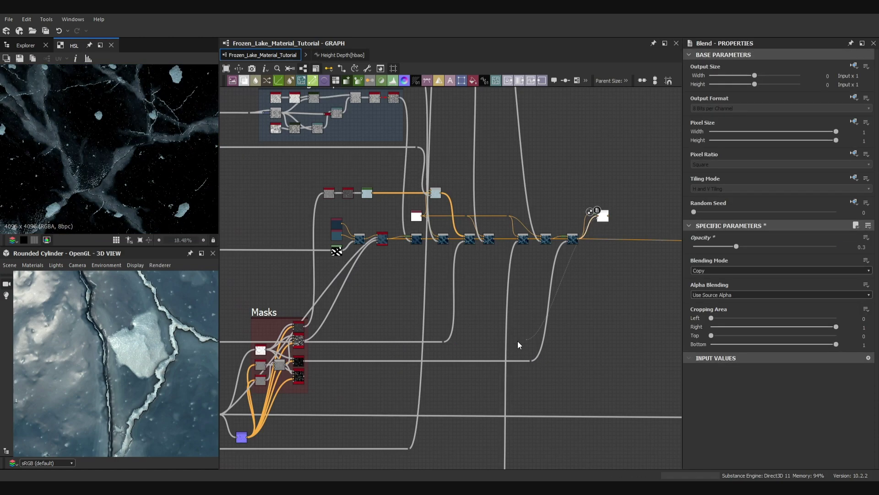
Mask the second HSL Blend of the base color with the Metal Edge Wear map at opacity 0.3
{"action": "scroll", "coordinate": [310, 354], "scroll_direction": "up", "scroll_amount": 4}
{"action": "left_click_drag", "start_coordinate": [304, 376], "coordinate": [597, 220]}
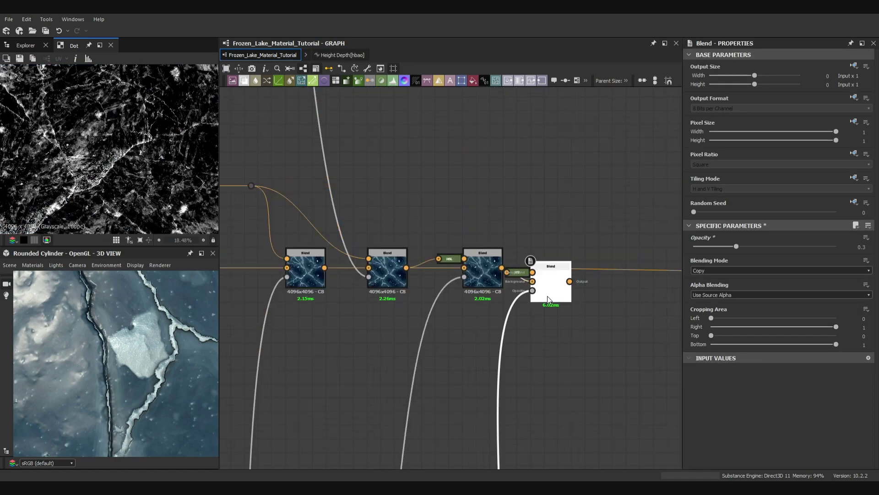
{"action": "double_click", "coordinate": [548, 296]}
{"action": "scroll", "coordinate": [545, 298], "scroll_direction": "up", "scroll_amount": 3}
{"action": "scroll", "coordinate": [542, 303], "scroll_direction": "down", "scroll_amount": 1}
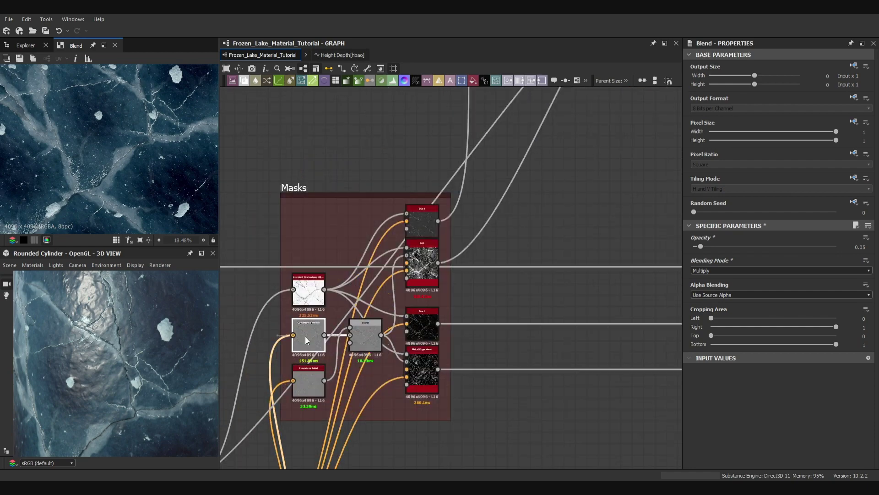
Multiply the combined curvature map over the base color through a Gradient Map and set the Blend's opacity to 0.1
{"action": "double_click", "coordinate": [372, 338]}
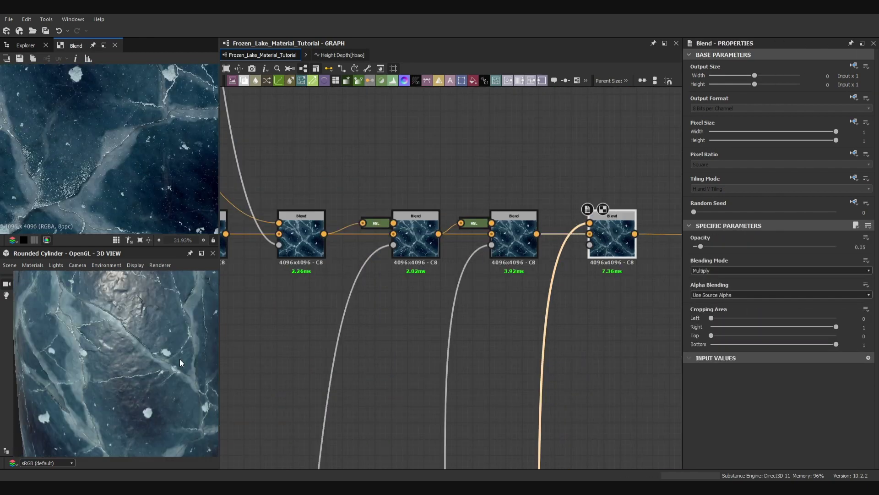
{"action": "scroll", "coordinate": [180, 363], "scroll_direction": "up", "scroll_amount": 4}
{"action": "left_click", "coordinate": [860, 247]}
{"action": "type", "text": "0.1"}
{"action": "key", "text": "Return"}
{"action": "scroll", "coordinate": [558, 265], "scroll_direction": "down", "scroll_amount": 4}
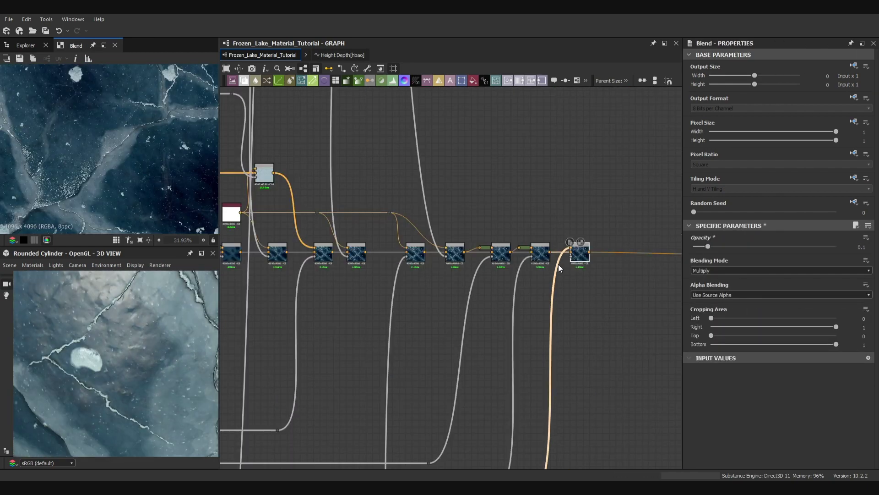
Run the Non Uniform Blur Grayscale output through Auto Levels and a Histogram Range with range 0.4 and position 0.25
{"action": "scroll", "coordinate": [558, 265], "scroll_direction": "down", "scroll_amount": 5}
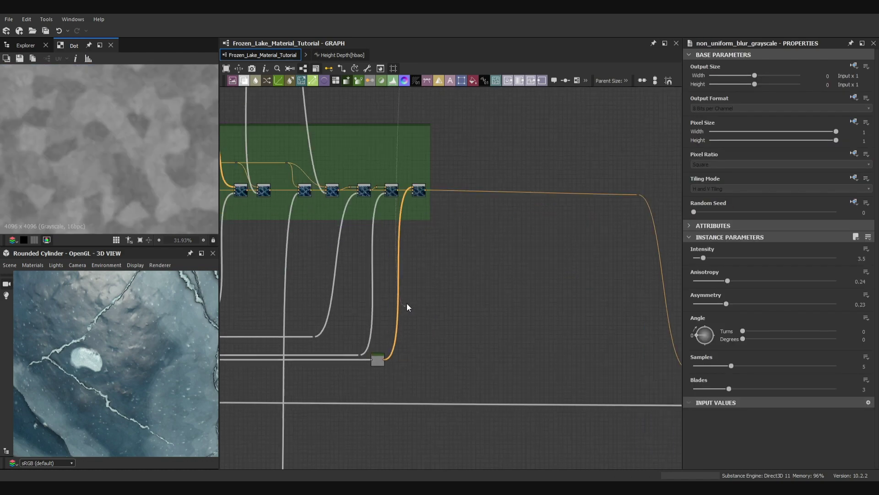
{"action": "scroll", "coordinate": [419, 293], "scroll_direction": "up", "scroll_amount": 2}
{"action": "scroll", "coordinate": [425, 245], "scroll_direction": "down", "scroll_amount": 1}
{"action": "scroll", "coordinate": [425, 245], "scroll_direction": "up", "scroll_amount": 2}
{"action": "left_click", "coordinate": [863, 259]}
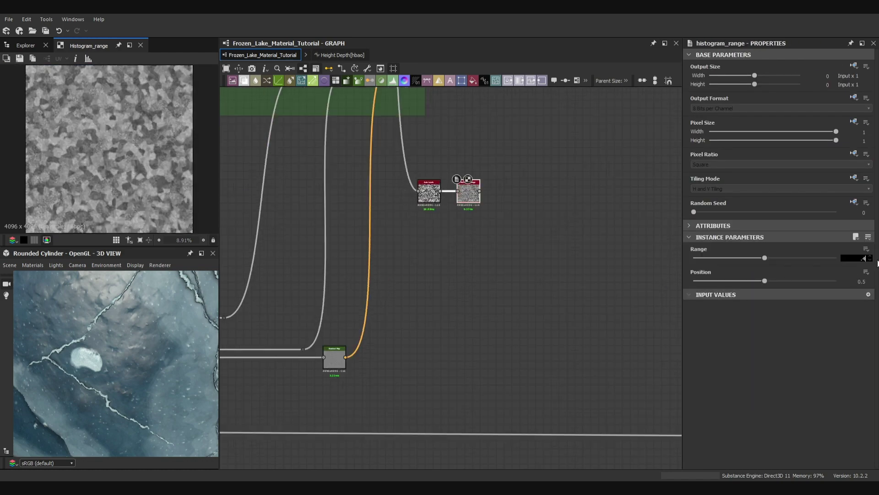
{"action": "type", "text": "0.4"}
{"action": "key", "text": "Tab"}
{"action": "type", "text": "0.25"}
{"action": "key", "text": "Return"}
Add a Blend after the Histogram Range using Add (Linear Dodge) at opacity 0.25
{"action": "scroll", "coordinate": [551, 191], "scroll_direction": "up", "scroll_amount": 4}
{"action": "key", "text": "space"}
{"action": "left_click", "coordinate": [705, 270]}
{"action": "left_click", "coordinate": [706, 286]}
{"action": "left_click_drag", "start_coordinate": [837, 246], "coordinate": [728, 246]}
{"action": "middle_click_drag", "start_coordinate": [289, 282], "coordinate": [401, 273]}
{"action": "left_click", "coordinate": [402, 272]}
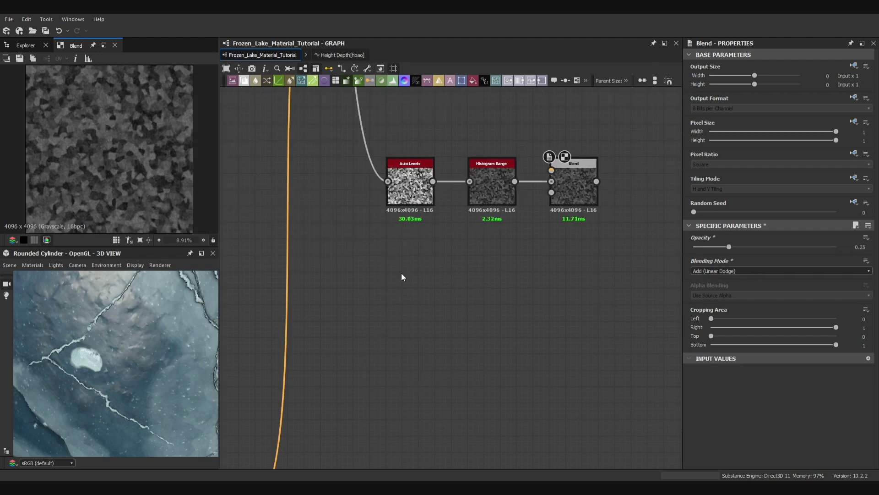
Add a Dirt noise with two Directional Warps, the second at intensity 125 and -45 degrees, and connect their intensity inputs to existing maps
{"action": "key", "text": "space"}
{"action": "left_click", "coordinate": [749, 280]}
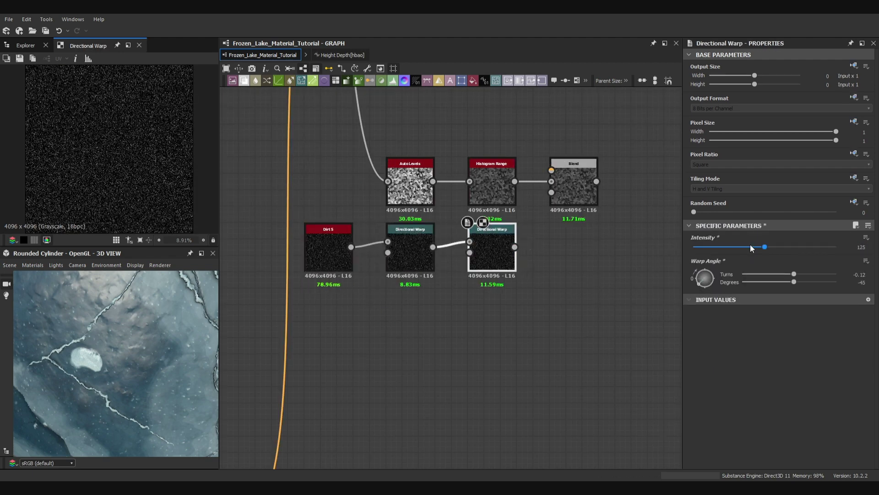
{"action": "left_click_drag", "start_coordinate": [388, 253], "coordinate": [390, 267]}
{"action": "scroll", "coordinate": [391, 267], "scroll_direction": "down", "scroll_amount": 8}
{"action": "scroll", "coordinate": [563, 286], "scroll_direction": "up", "scroll_amount": 4}
{"action": "left_click", "coordinate": [548, 285], "text": "alt"}
{"action": "scroll", "coordinate": [547, 284], "scroll_direction": "down", "scroll_amount": 4}
{"action": "left_click_drag", "start_coordinate": [414, 301], "coordinate": [360, 306]}
{"action": "left_click_drag", "start_coordinate": [594, 175], "coordinate": [569, 310]}
Connect the second Directional Warp to the foreground of the Add (Linear Dodge) Blend and preview the combined map
{"action": "scroll", "coordinate": [618, 158], "scroll_direction": "up", "scroll_amount": 4}
{"action": "double_click", "coordinate": [557, 210]}
{"action": "scroll", "coordinate": [110, 149], "scroll_direction": "up", "scroll_amount": 8}
{"action": "scroll", "coordinate": [595, 174], "scroll_direction": "up", "scroll_amount": 3}
{"action": "left_click_drag", "start_coordinate": [533, 226], "coordinate": [502, 292]}
{"action": "double_click", "coordinate": [552, 235]}
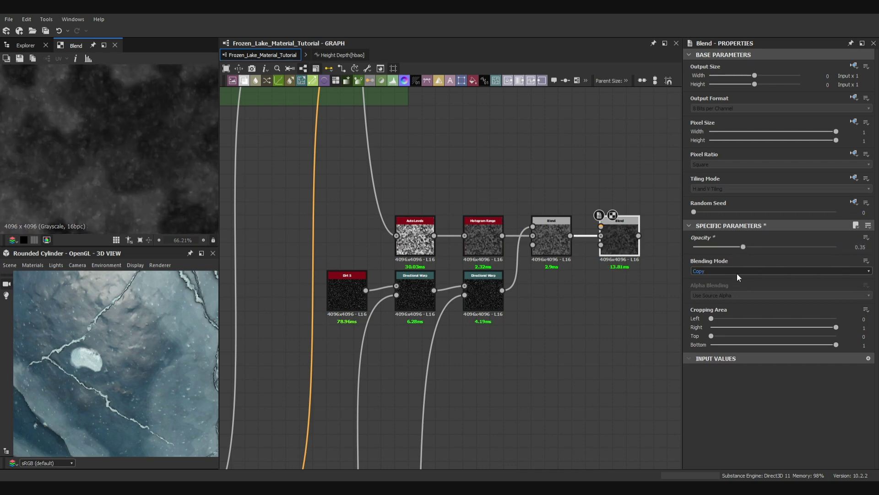
Feed a distant mask into the foreground of the following Blend at opacity 0.35 and change the blending mode
{"action": "scroll", "coordinate": [518, 199], "scroll_direction": "down", "scroll_amount": 6}
{"action": "middle_click_drag", "start_coordinate": [663, 403], "coordinate": [582, 201]}
{"action": "scroll", "coordinate": [586, 348], "scroll_direction": "up", "scroll_amount": 1}
{"action": "double_click", "coordinate": [624, 339]}
{"action": "middle_click_drag", "start_coordinate": [660, 357], "coordinate": [499, 339]}
{"action": "double_click", "coordinate": [499, 318]}
{"action": "scroll", "coordinate": [116, 363], "scroll_direction": "down", "scroll_amount": 5}
{"action": "left_click", "coordinate": [726, 271]}
{"action": "left_click", "coordinate": [724, 280]}
Route another mask across the graph into a final Add (Linear Dodge) Blend at opacity 0.5 and preview it
{"action": "scroll", "coordinate": [661, 250], "scroll_direction": "down", "scroll_amount": 6}
{"action": "double_click", "coordinate": [330, 324]}
{"action": "scroll", "coordinate": [585, 282], "scroll_direction": "up", "scroll_amount": 4}
{"action": "left_click_drag", "start_coordinate": [332, 321], "coordinate": [638, 307]}
{"action": "scroll", "coordinate": [650, 274], "scroll_direction": "up", "scroll_amount": 3}
{"action": "left_click_drag", "start_coordinate": [575, 349], "coordinate": [594, 260]}
{"action": "double_click", "coordinate": [606, 255]}
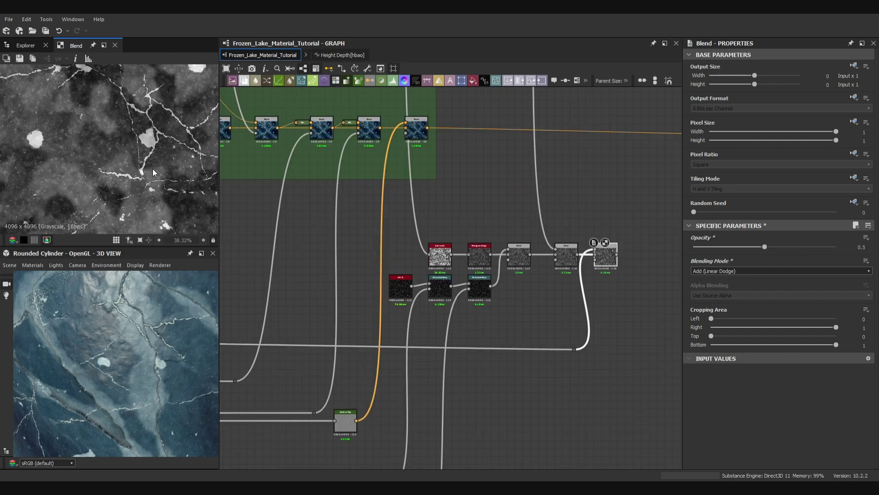
Add a Blend in Copy mode after the last surface map Blend and set its opacity to 0.075
{"action": "middle_click_drag", "start_coordinate": [565, 236], "coordinate": [476, 245]}
{"action": "scroll", "coordinate": [501, 191], "scroll_direction": "up", "scroll_amount": 3}
{"action": "key", "text": "space"}
{"action": "type", "text": "blend"}
{"action": "key", "text": "Return"}
{"action": "double_click", "coordinate": [597, 320]}
{"action": "left_click_drag", "start_coordinate": [836, 247], "coordinate": [705, 246]}
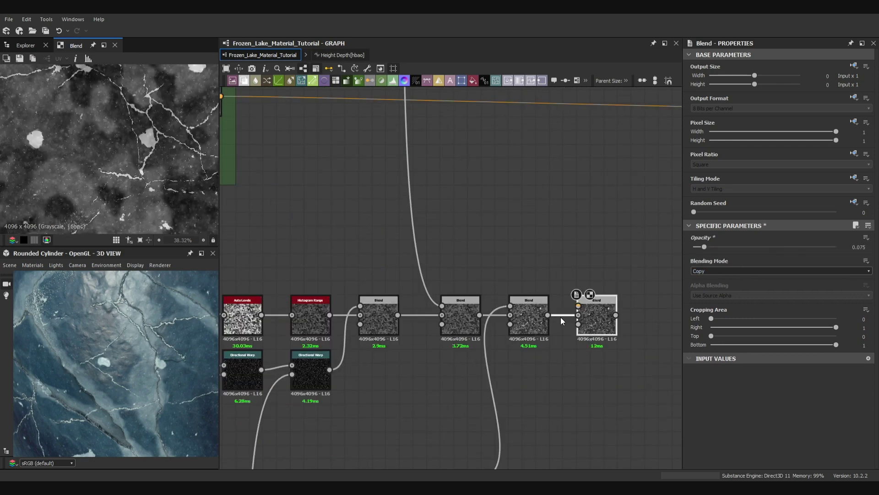
Feed distant maps into the new Blend's foreground and mask, and route its result to the grayscale map in the Outputs frame
{"action": "scroll", "coordinate": [561, 317], "scroll_direction": "down", "scroll_amount": 10}
{"action": "middle_click_drag", "start_coordinate": [560, 317], "coordinate": [678, 280]}
{"action": "middle_click_drag", "start_coordinate": [354, 236], "coordinate": [448, 240]}
{"action": "scroll", "coordinate": [353, 247], "scroll_direction": "up", "scroll_amount": 2}
{"action": "scroll", "coordinate": [531, 254], "scroll_direction": "up", "scroll_amount": 3}
{"action": "middle_click_drag", "start_coordinate": [531, 255], "coordinate": [320, 192]}
{"action": "scroll", "coordinate": [613, 293], "scroll_direction": "up", "scroll_amount": 6}
{"action": "scroll", "coordinate": [110, 151], "scroll_direction": "down", "scroll_amount": 6}
{"action": "scroll", "coordinate": [527, 220], "scroll_direction": "down", "scroll_amount": 7}
{"action": "middle_click_drag", "start_coordinate": [527, 220], "coordinate": [362, 154]}
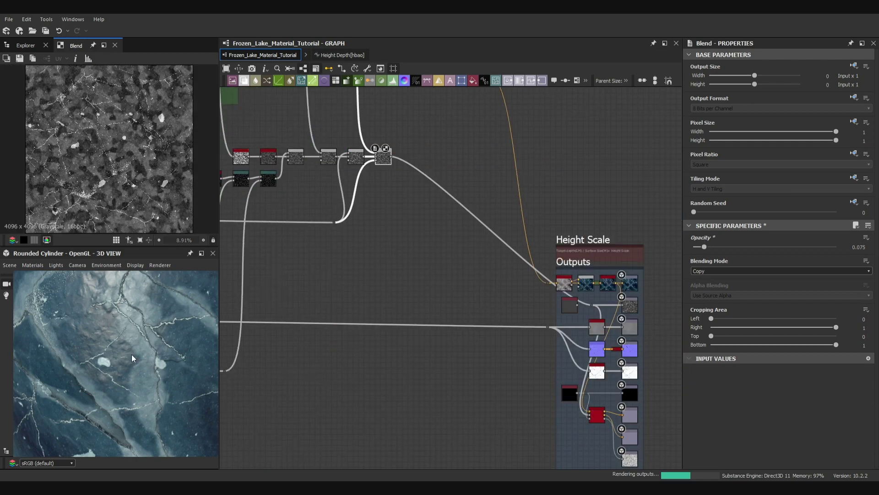
Reroute the surface map's output link through a dot and delete the leftover source node in the Outputs frame
{"action": "left_click", "coordinate": [375, 257]}
{"action": "left_click", "coordinate": [474, 215], "text": "alt"}
{"action": "left_click_drag", "start_coordinate": [474, 215], "coordinate": [547, 156]}
{"action": "left_click", "coordinate": [569, 306]}
{"action": "key", "text": "Delete"}
{"action": "scroll", "coordinate": [573, 260], "scroll_direction": "up", "scroll_amount": 3}
{"action": "left_click_drag", "start_coordinate": [119, 348], "coordinate": [162, 316]}
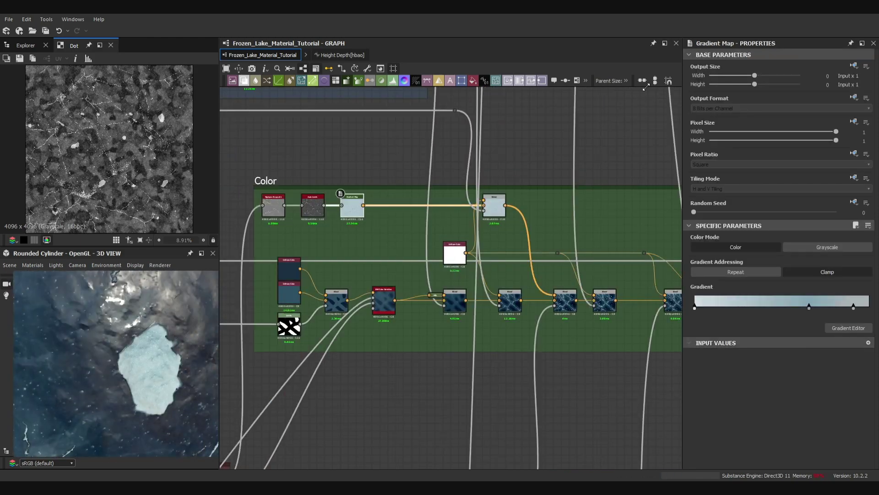
Add a Scratches Generator below the masks with max segments 256, spline scale 0.05 and spline distortion 0.35
{"action": "right_click_drag", "start_coordinate": [646, 88], "coordinate": [483, 245], "text": "alt"}
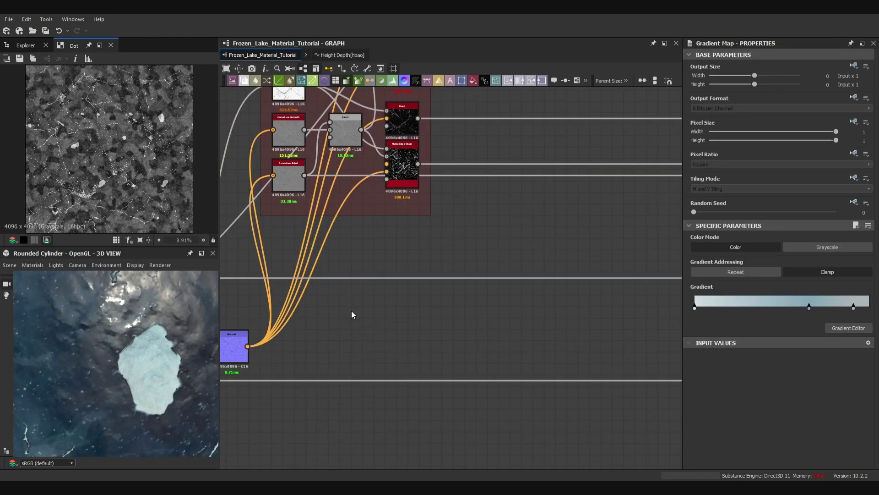
{"action": "double_click", "coordinate": [428, 311]}
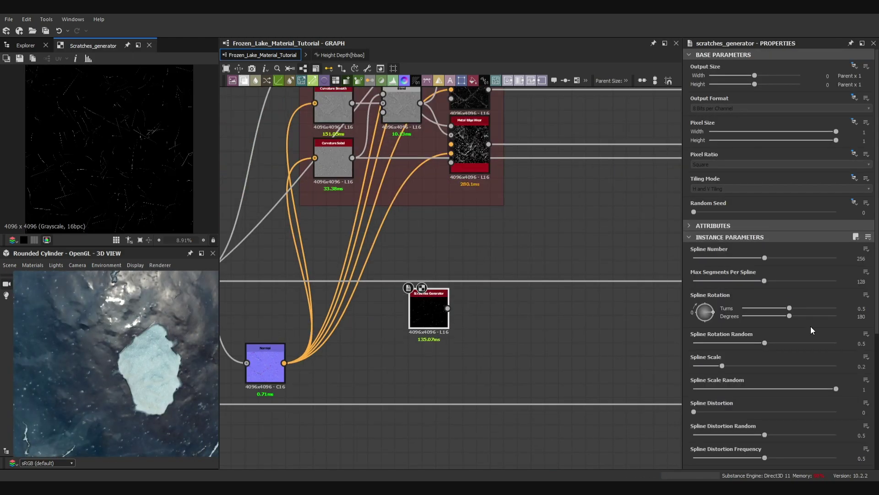
{"action": "key", "text": "Return"}
{"action": "scroll", "coordinate": [822, 375], "scroll_direction": "down", "scroll_amount": 5}
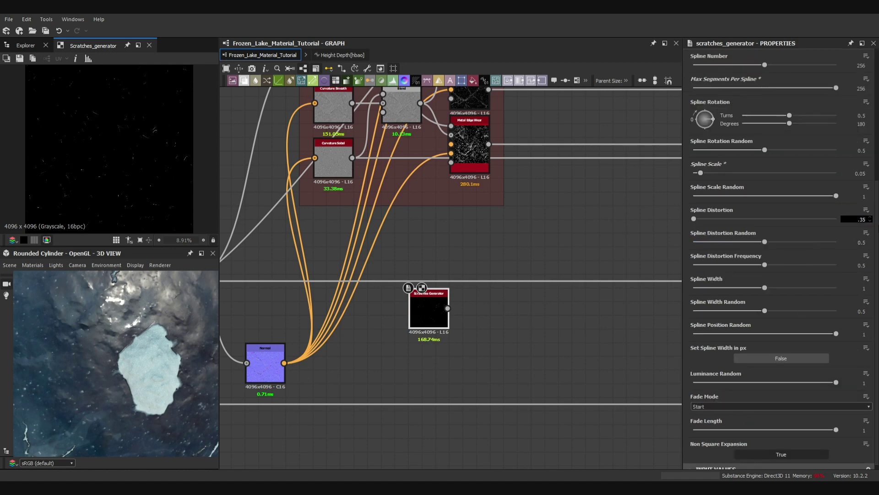
{"action": "key", "text": "Return"}
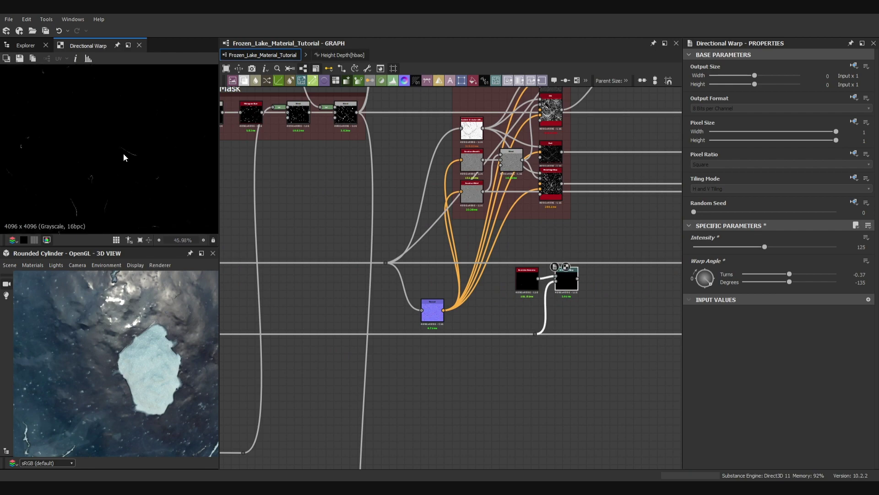
Warp the scratches with a Directional Warp at intensity 125 and -135 degrees, and combine the result with a distant map through a Blend
{"action": "scroll", "coordinate": [583, 275], "scroll_direction": "up", "scroll_amount": 3}
{"action": "scroll", "coordinate": [583, 274], "scroll_direction": "down", "scroll_amount": 4}
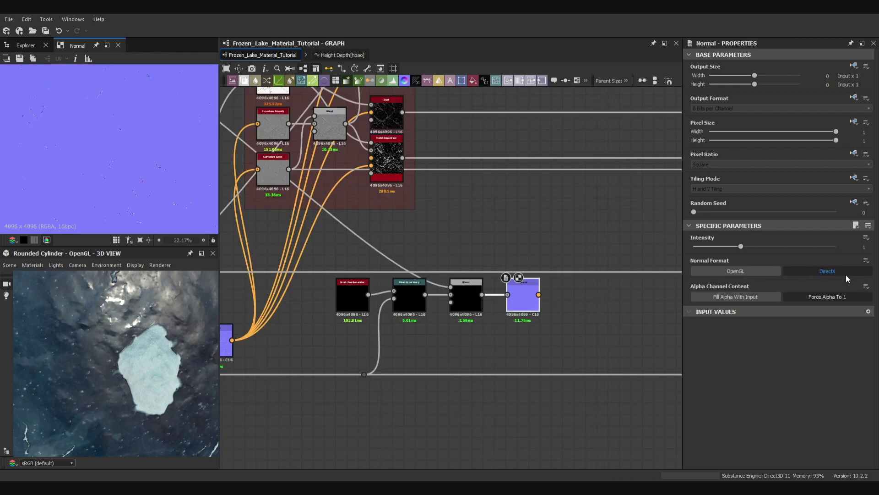
Convert the blended scratches to a DirectX Normal and merge it with the main normal map through a Normal Combine
{"action": "left_click", "coordinate": [846, 272]}
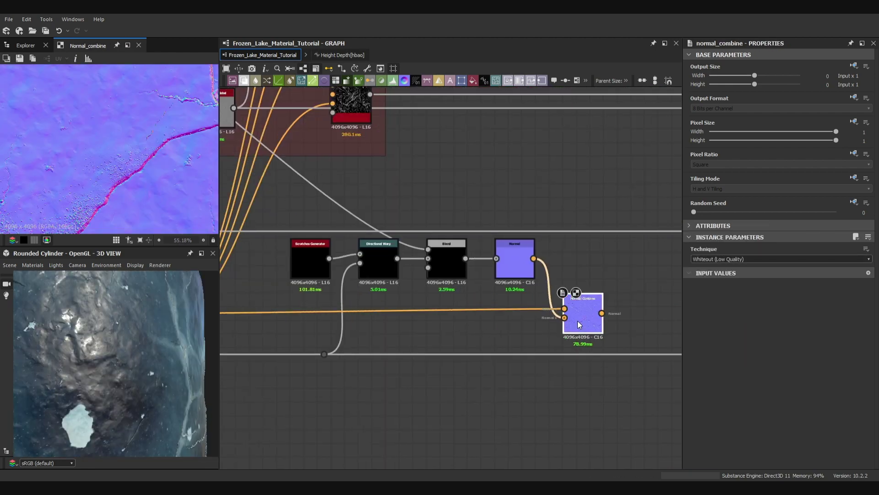
{"action": "scroll", "coordinate": [578, 321], "scroll_direction": "down", "scroll_amount": 2}
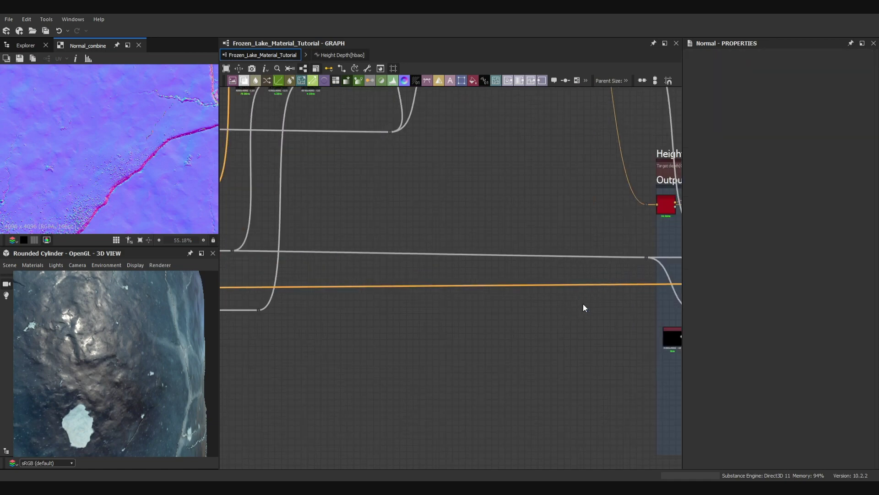
Add another Normal node at intensity 0.025 along the normal chain and feed it from a distant grayscale map
{"action": "middle_click_drag", "start_coordinate": [251, 309], "coordinate": [586, 304]}
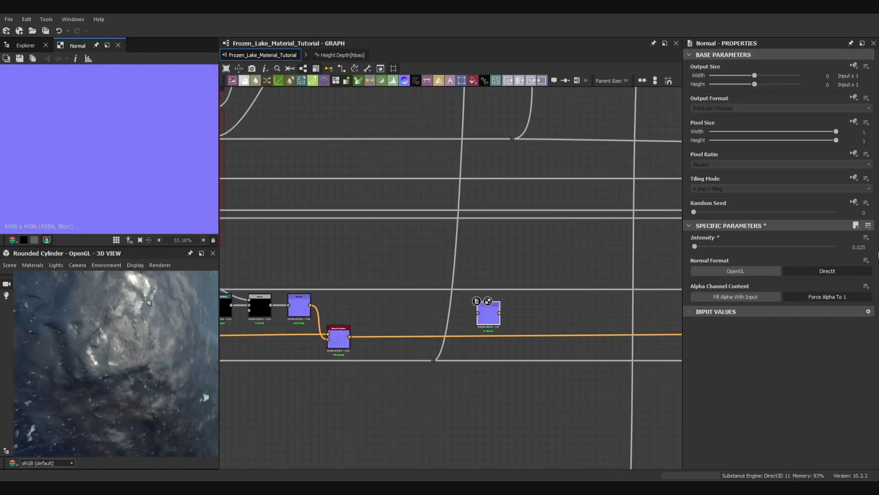
{"action": "scroll", "coordinate": [485, 307], "scroll_direction": "down", "scroll_amount": 5}
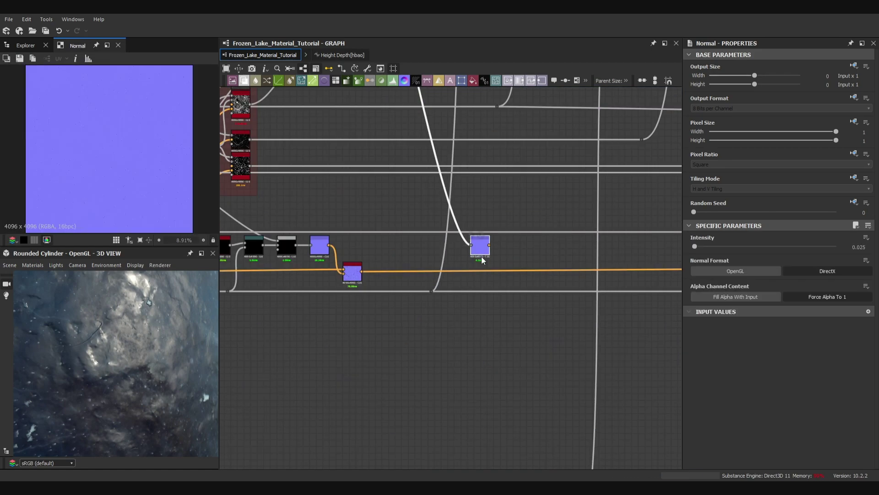
Set the Normal Combine technique to Detail Oriented (High Quality) and merge the 0.025 Normal into the chain with a second Normal Combine
{"action": "double_click", "coordinate": [353, 277]}
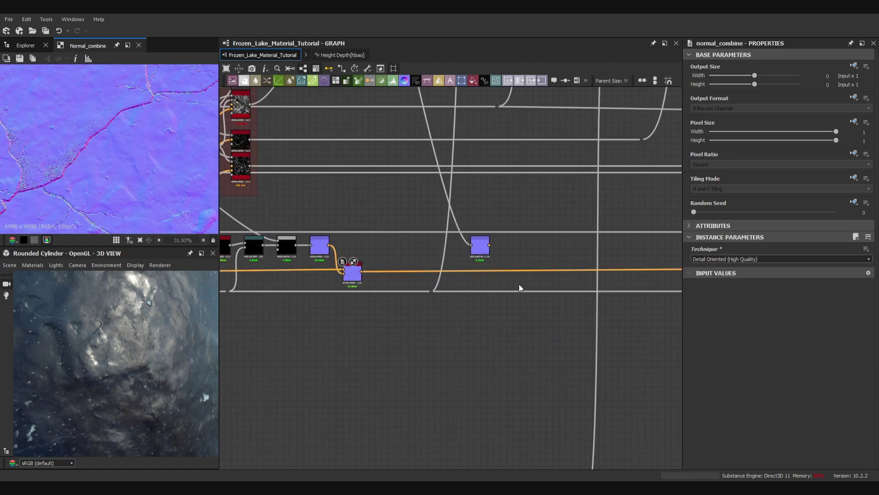
{"action": "scroll", "coordinate": [520, 288], "scroll_direction": "up", "scroll_amount": 3}
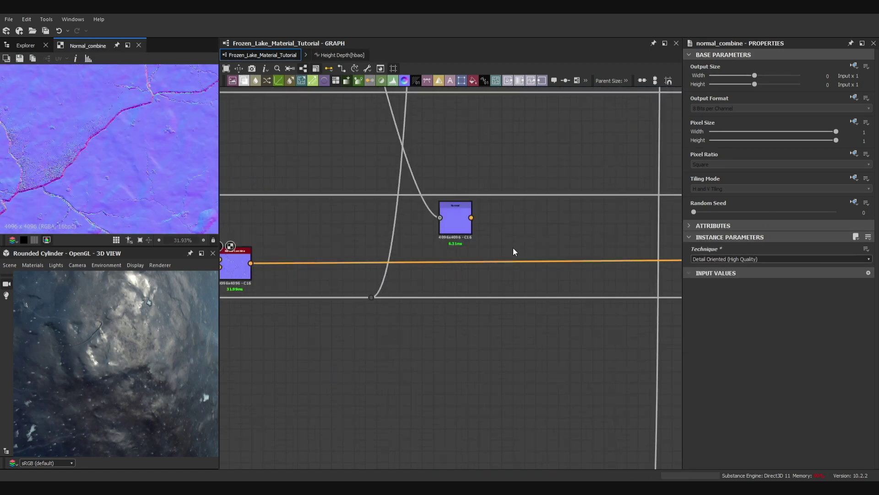
{"action": "key", "text": "ctrl+z"}
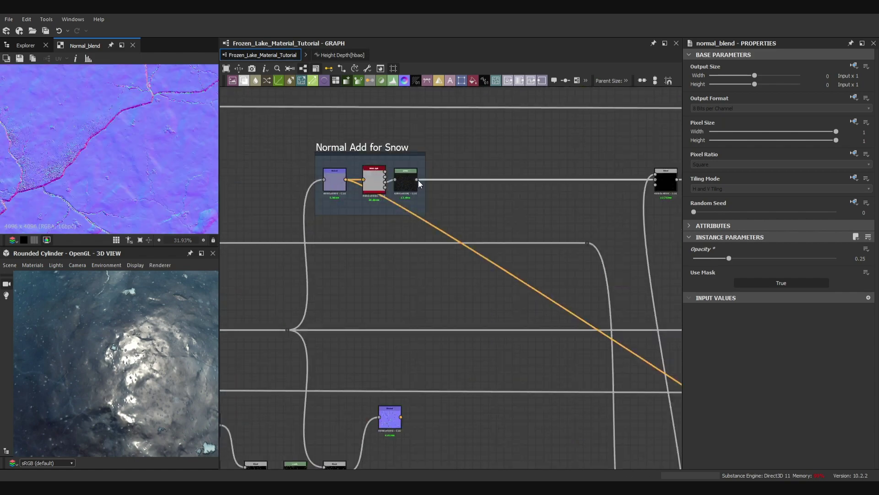
Feed the snow normal into a masked Normal Blend at opacity 0.25 over the combined normal, and route its mask link through a dot
{"action": "scroll", "coordinate": [563, 115], "scroll_direction": "down", "scroll_amount": 3}
{"action": "scroll", "coordinate": [569, 200], "scroll_direction": "up", "scroll_amount": 4}
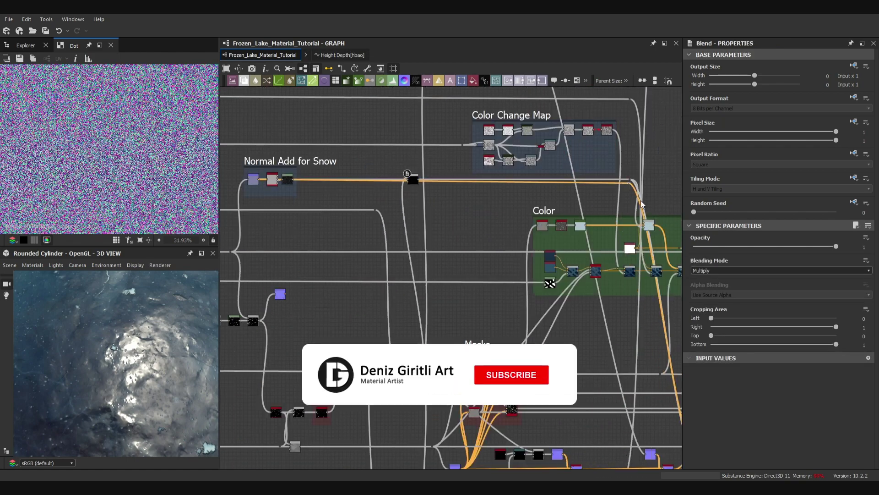
{"action": "scroll", "coordinate": [568, 194], "scroll_direction": "up", "scroll_amount": 3}
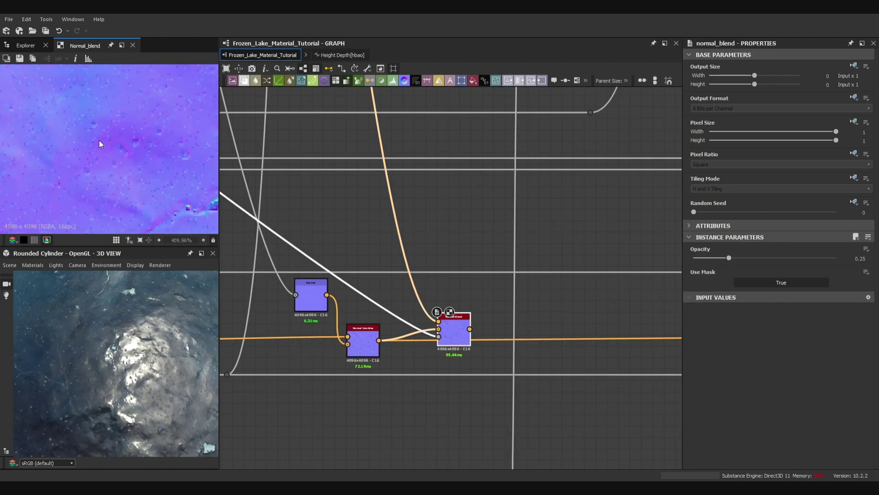
{"action": "middle_click_drag", "start_coordinate": [509, 312], "coordinate": [432, 256]}
{"action": "scroll", "coordinate": [579, 348], "scroll_direction": "up", "scroll_amount": 7}
{"action": "middle_click_drag", "start_coordinate": [580, 348], "coordinate": [470, 321]}
{"action": "scroll", "coordinate": [487, 333], "scroll_direction": "up", "scroll_amount": 3}
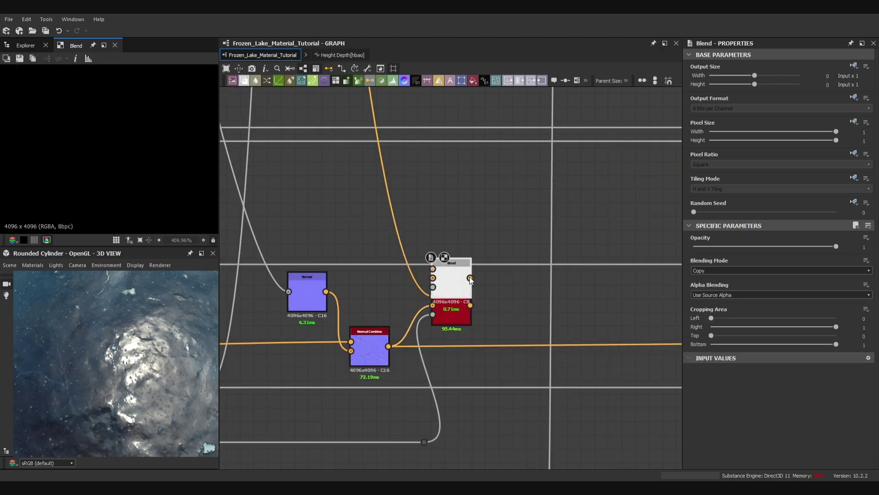
Place a Copy Blend after the Normal Blend, layering it over the Normal Combine output with a distant mask
{"action": "left_click_drag", "start_coordinate": [451, 279], "coordinate": [534, 307]}
{"action": "scroll", "coordinate": [534, 307], "scroll_direction": "down", "scroll_amount": 2}
{"action": "scroll", "coordinate": [515, 324], "scroll_direction": "up", "scroll_amount": 5}
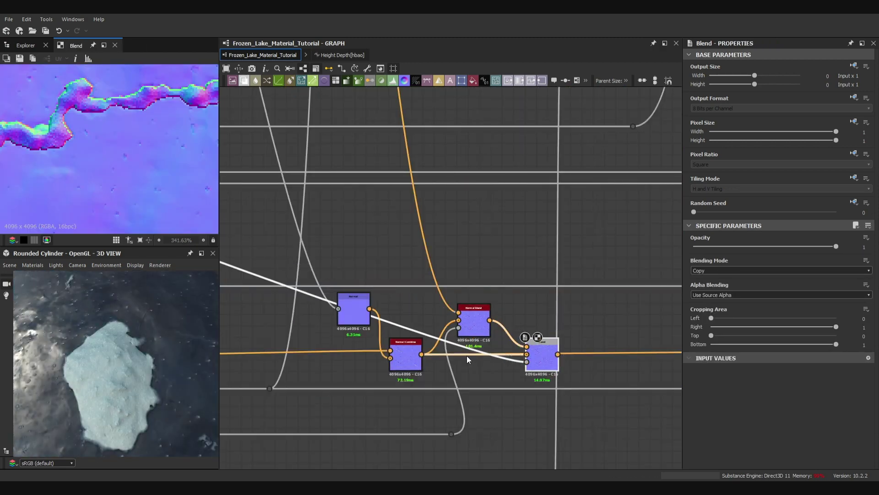
{"action": "scroll", "coordinate": [568, 353], "scroll_direction": "up", "scroll_amount": 2}
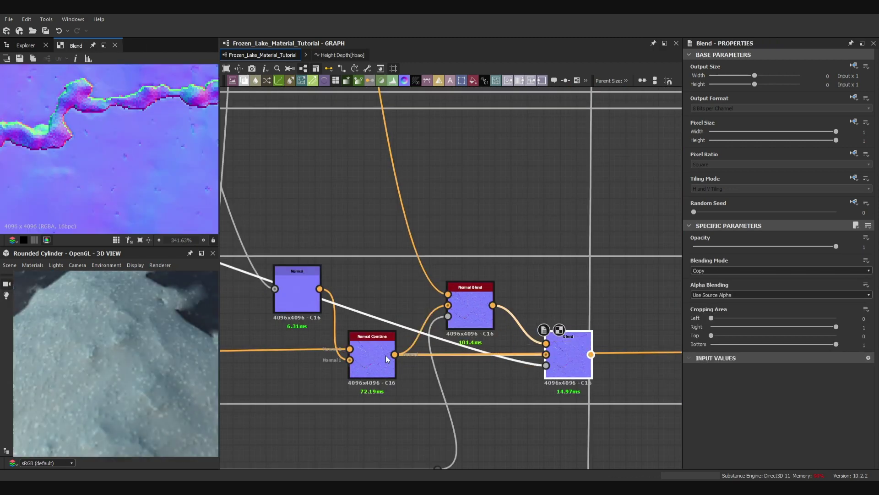
Route the final normal Blend's mask link through a dot and frame the normal nodes as "Normal Setup"
{"action": "scroll", "coordinate": [643, 350], "scroll_direction": "down", "scroll_amount": 8}
{"action": "double_click", "coordinate": [575, 254]}
{"action": "left_click_drag", "start_coordinate": [577, 254], "coordinate": [620, 352]}
{"action": "scroll", "coordinate": [479, 293], "scroll_direction": "up", "scroll_amount": 1}
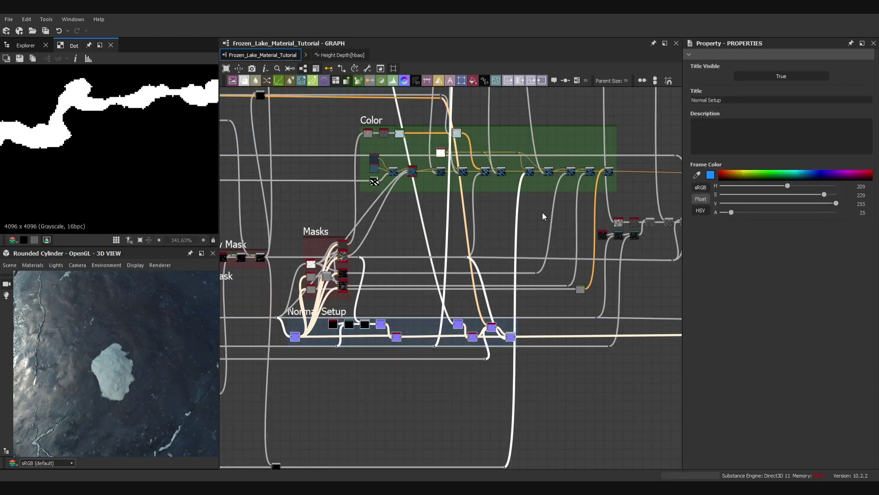
Build a frame titled "SSS" that turns the color map into inverted grayscale and connects it to an output
{"action": "left_click", "coordinate": [542, 213]}
{"action": "scroll", "coordinate": [550, 237], "scroll_direction": "down", "scroll_amount": 3}
{"action": "scroll", "coordinate": [545, 186], "scroll_direction": "up", "scroll_amount": 6}
{"action": "left_click_drag", "start_coordinate": [526, 225], "coordinate": [495, 254]}
{"action": "scroll", "coordinate": [495, 254], "scroll_direction": "down", "scroll_amount": 2}
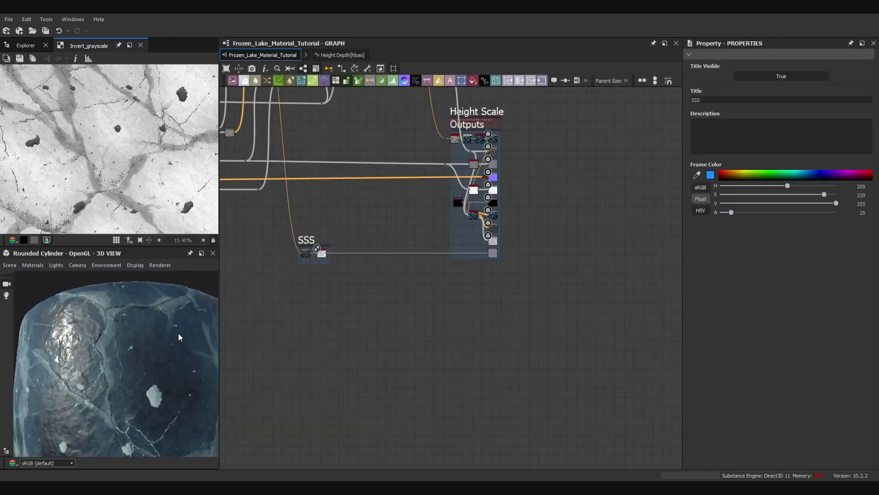
{"action": "left_click_drag", "start_coordinate": [179, 337], "coordinate": [177, 381]}
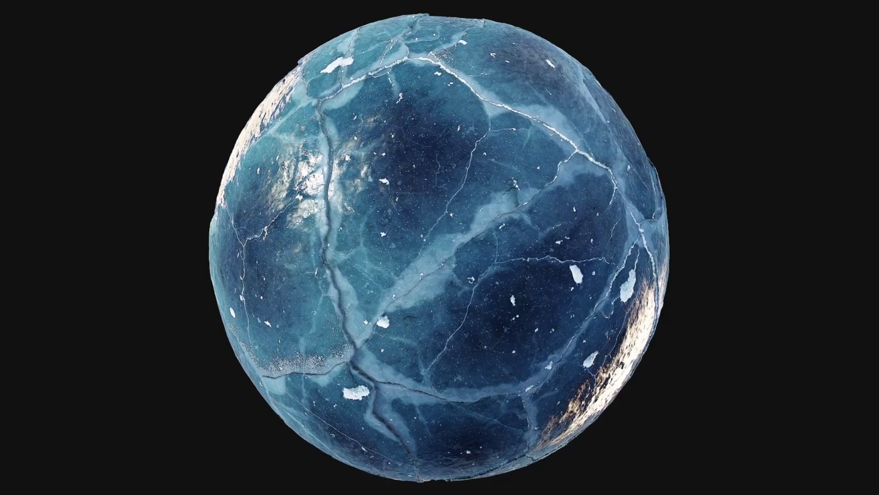